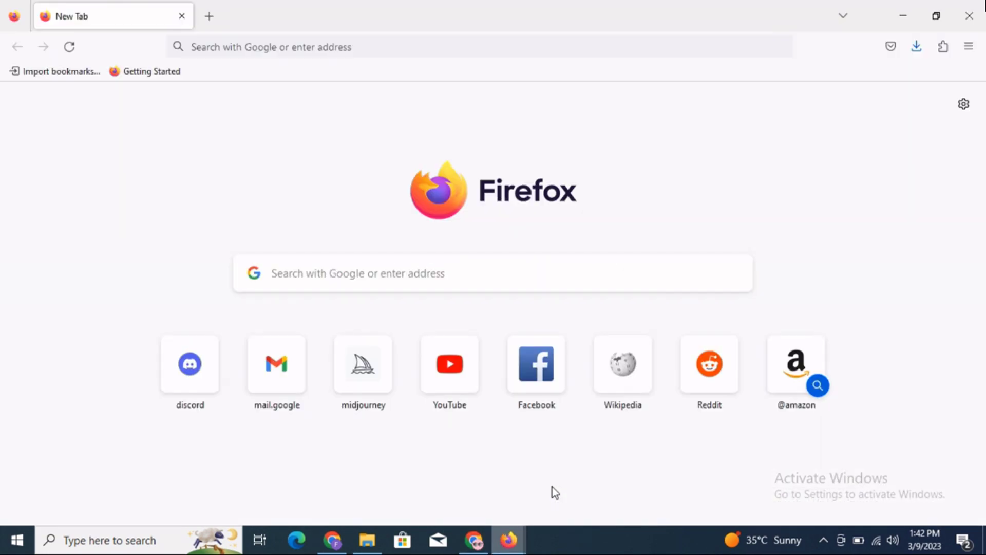
Search 'mid' for the Midjourney website and follow its Join the Beta link to Discord
click(288, 46)
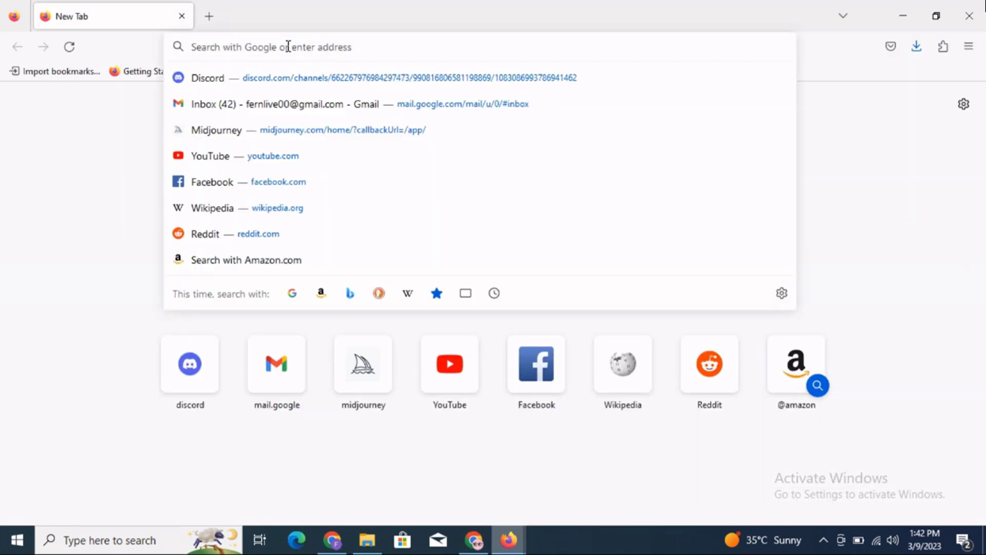
text(mid)
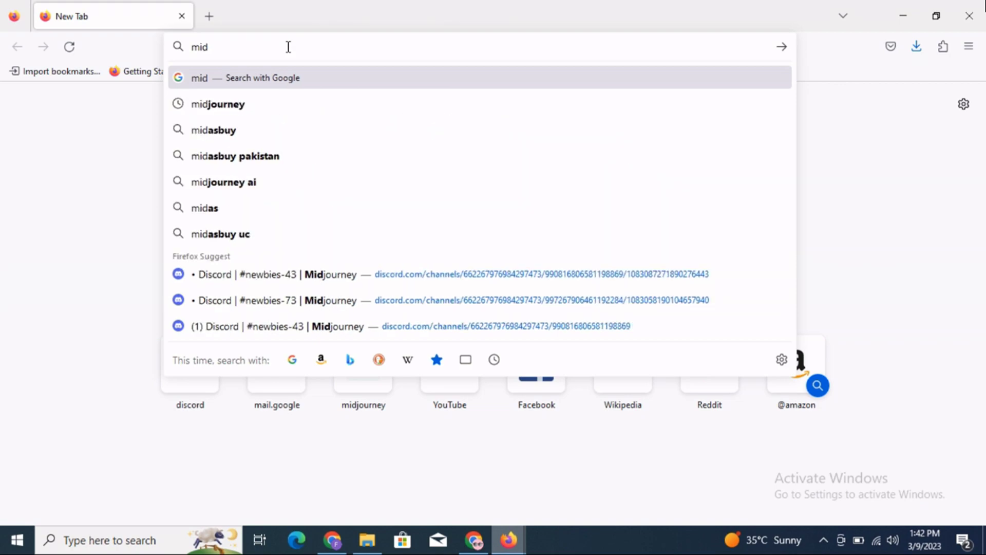
click(246, 104)
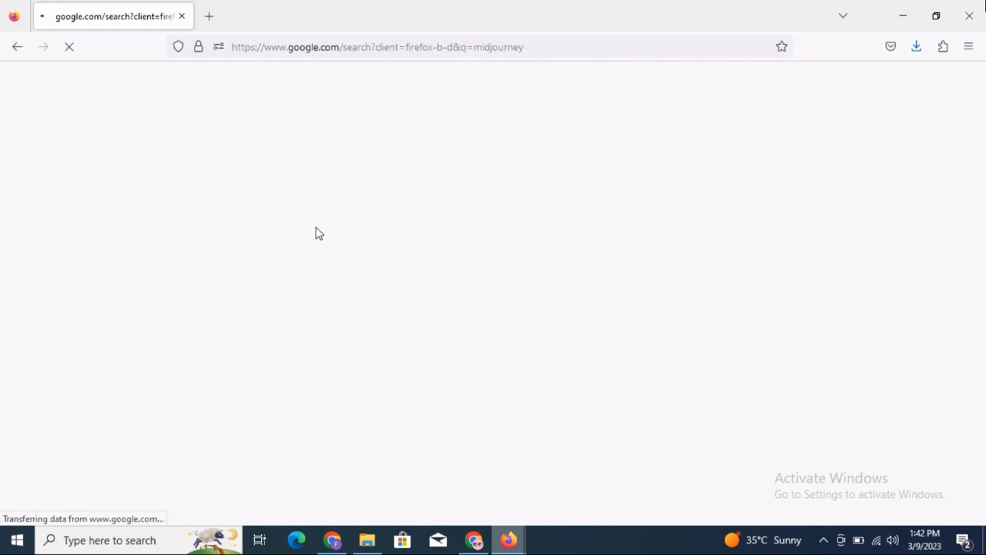
click(169, 241)
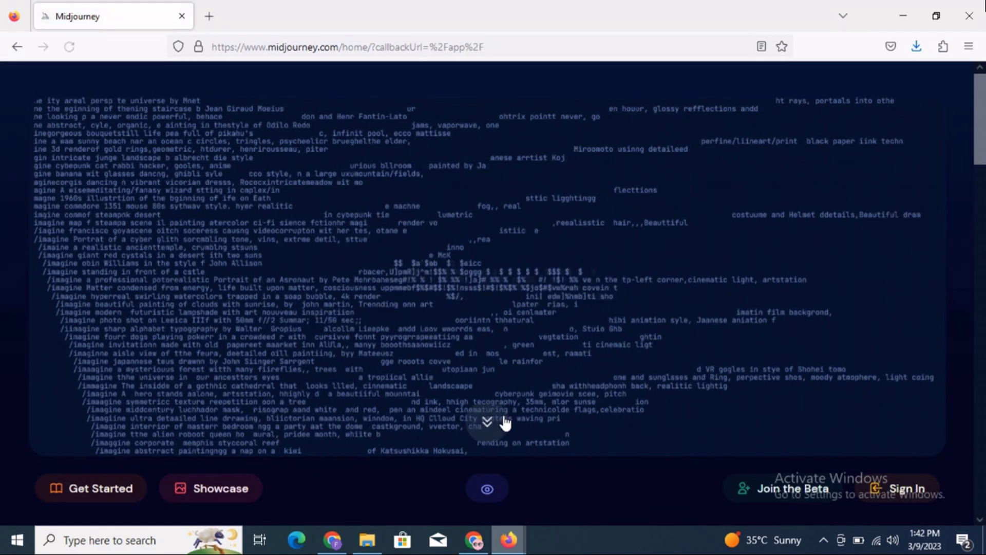
scroll(678, 346, down, 2)
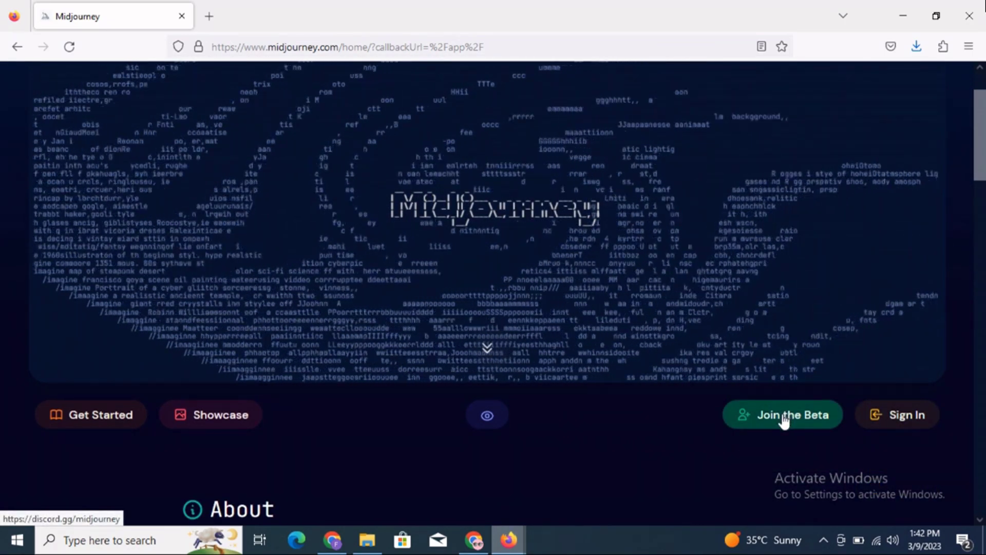
click(780, 417)
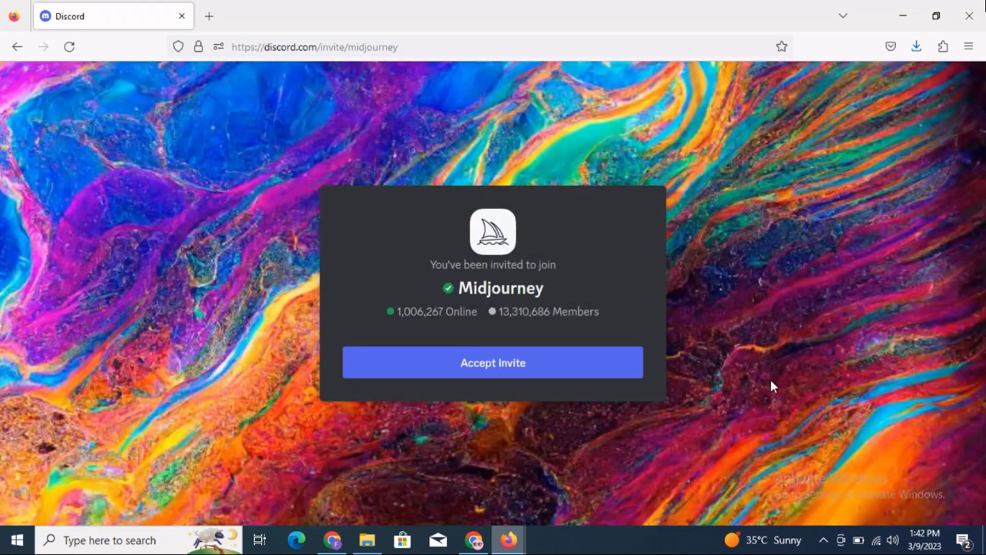
Accept the Midjourney server invite, continue in the browser, and open the #newbies-43 channel
click(526, 366)
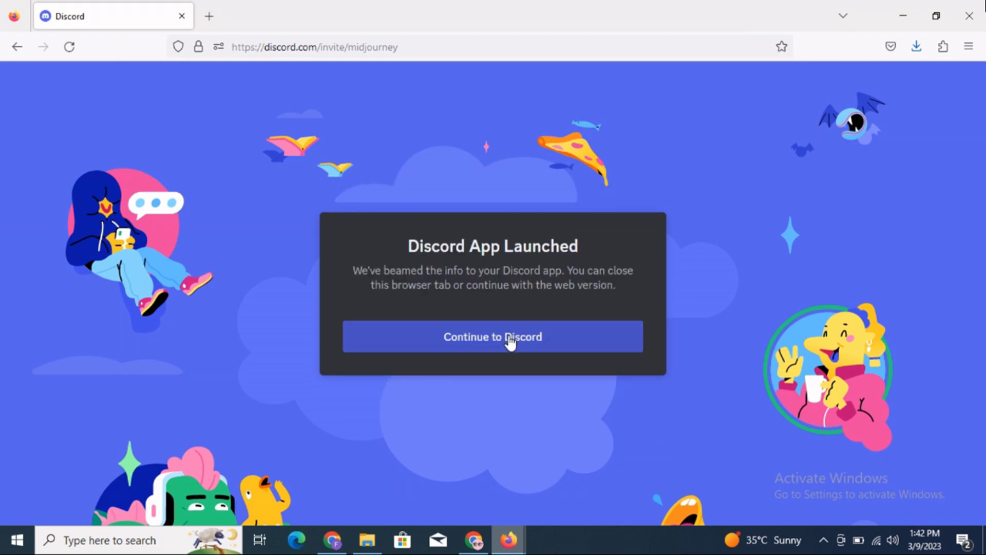
click(463, 337)
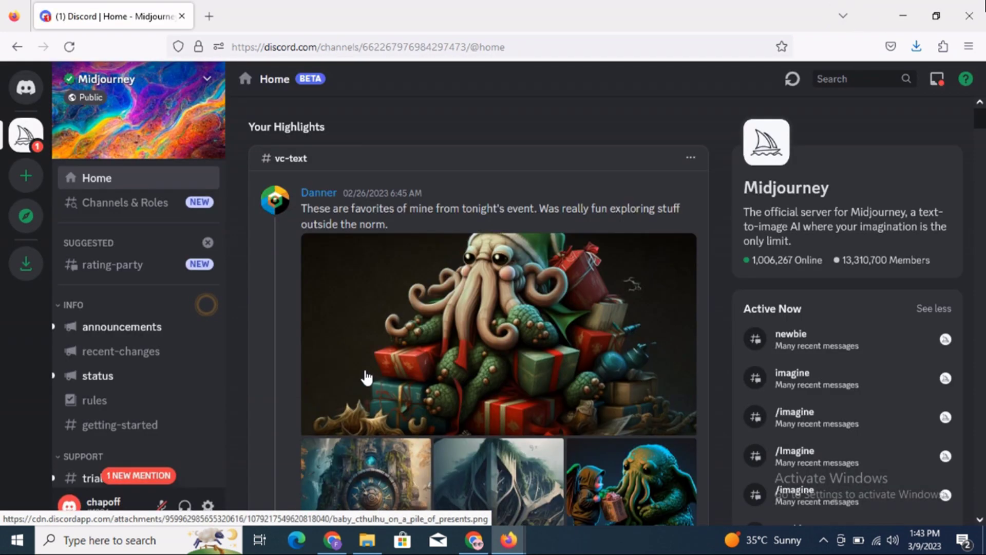
scroll(75, 425, down, 4)
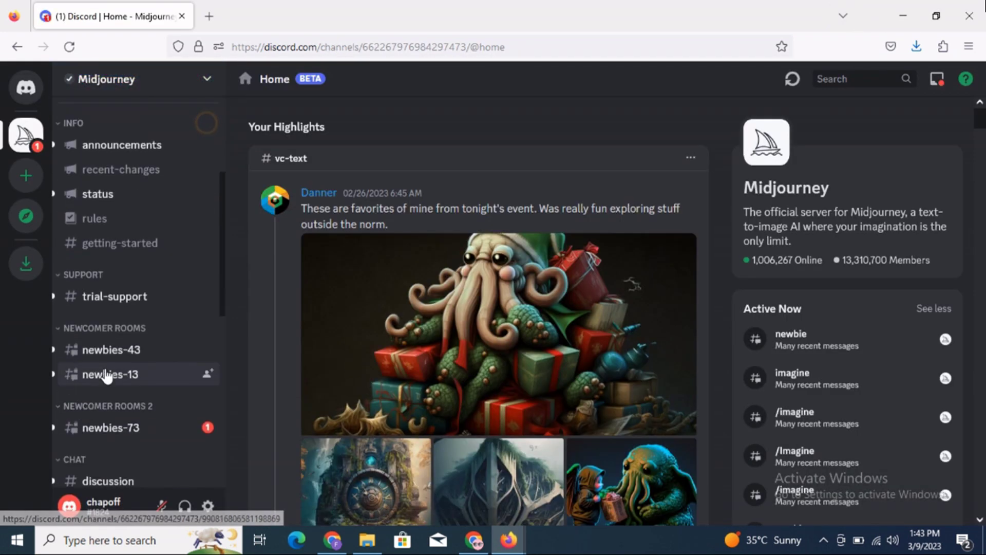
mouse_move(114, 355)
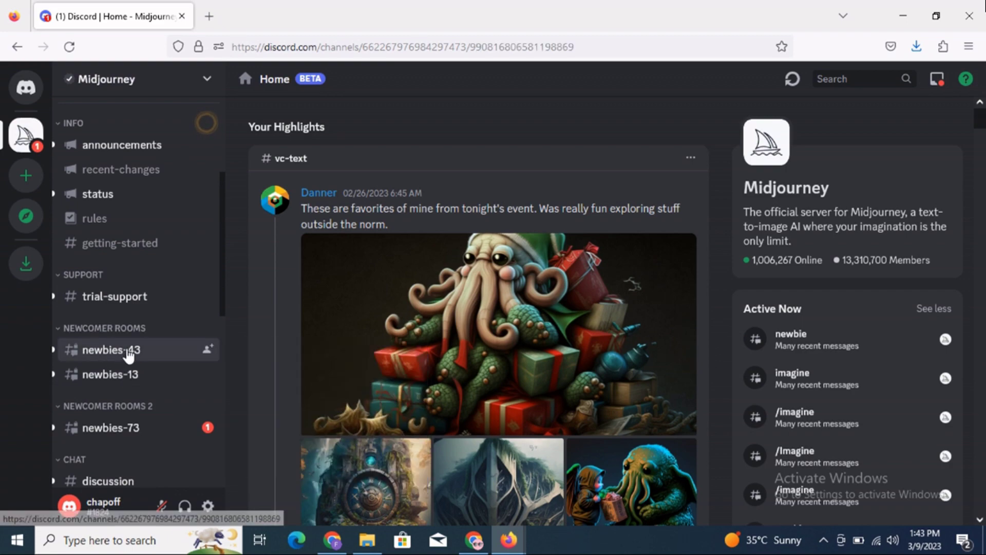
click(79, 353)
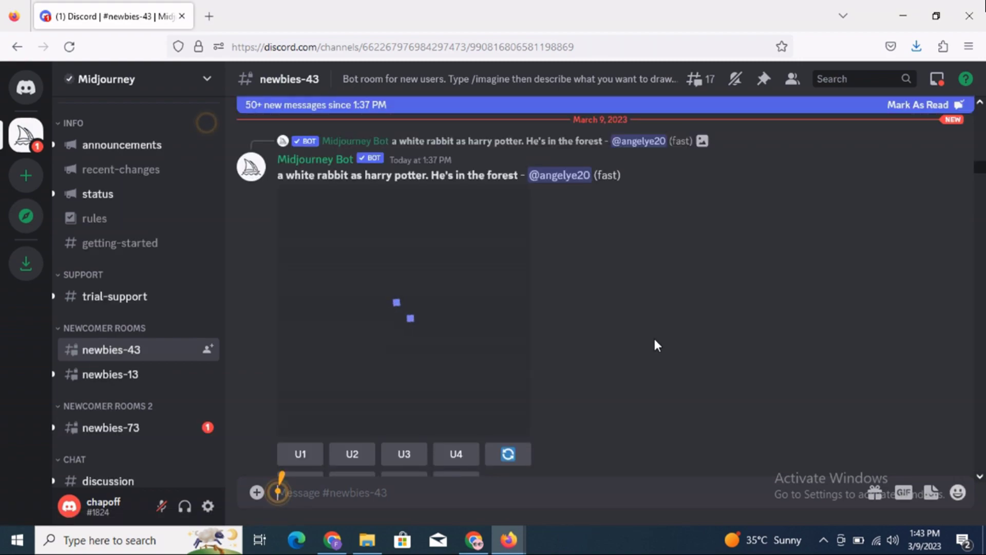
Browse the newbies-43 posts and start an /imagine prompt in the message box
scroll(630, 295, down, 5)
scroll(606, 291, down, 15)
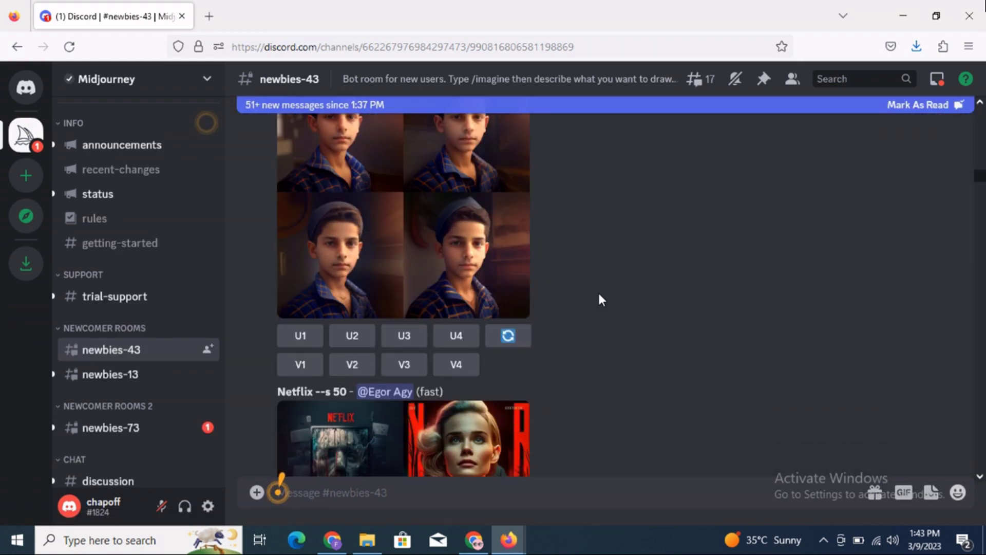
scroll(586, 293, down, 15)
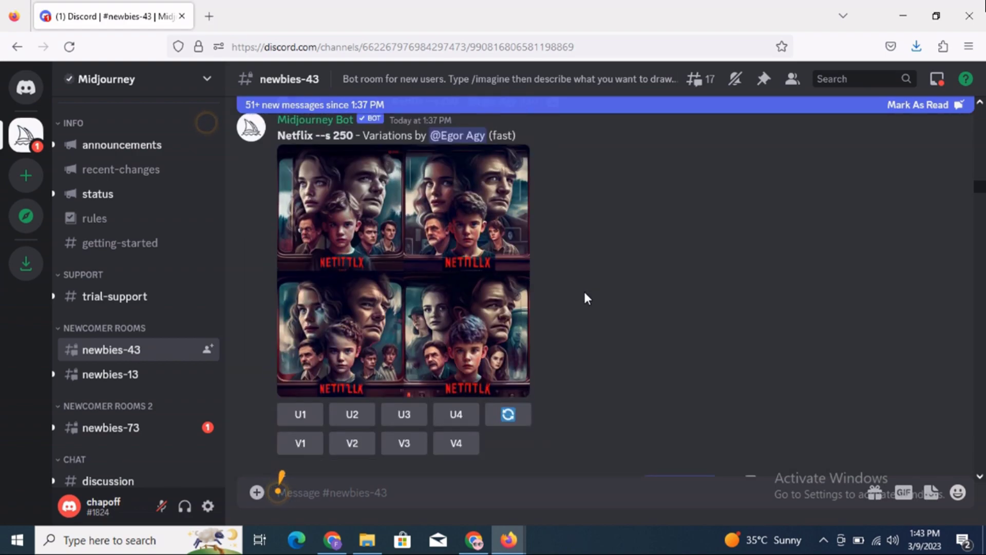
scroll(565, 334, down, 10)
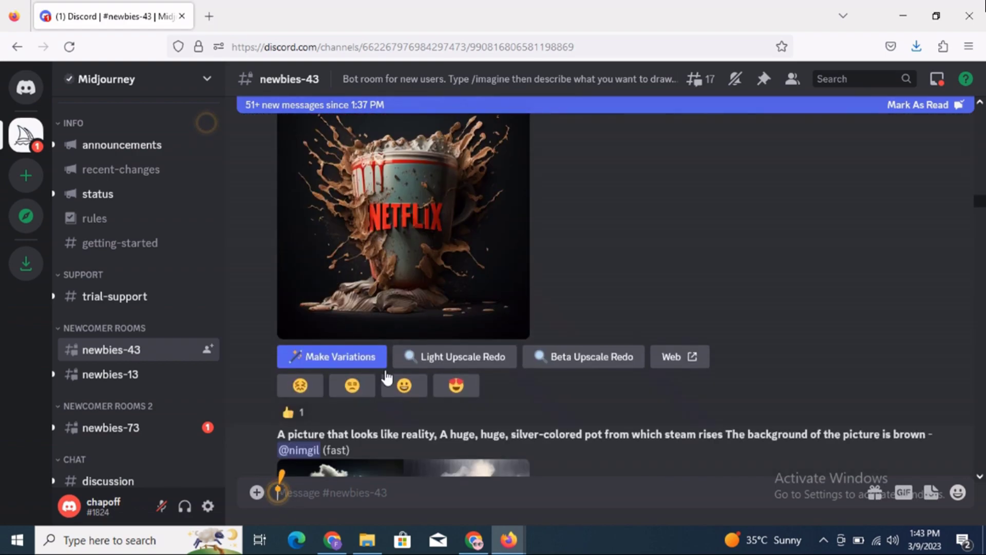
scroll(463, 370, up, 7)
scroll(427, 357, up, 1)
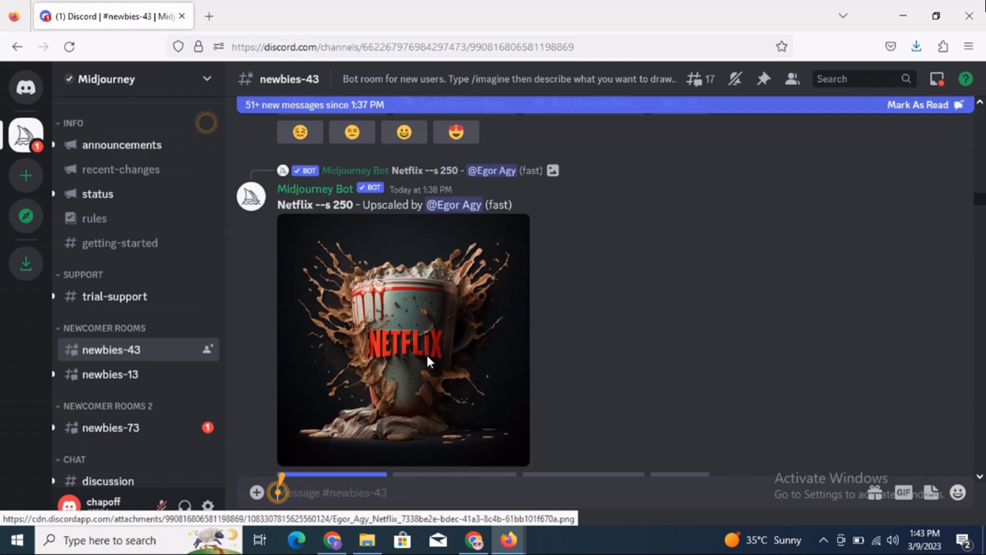
scroll(427, 356, down, 15)
scroll(426, 355, down, 15)
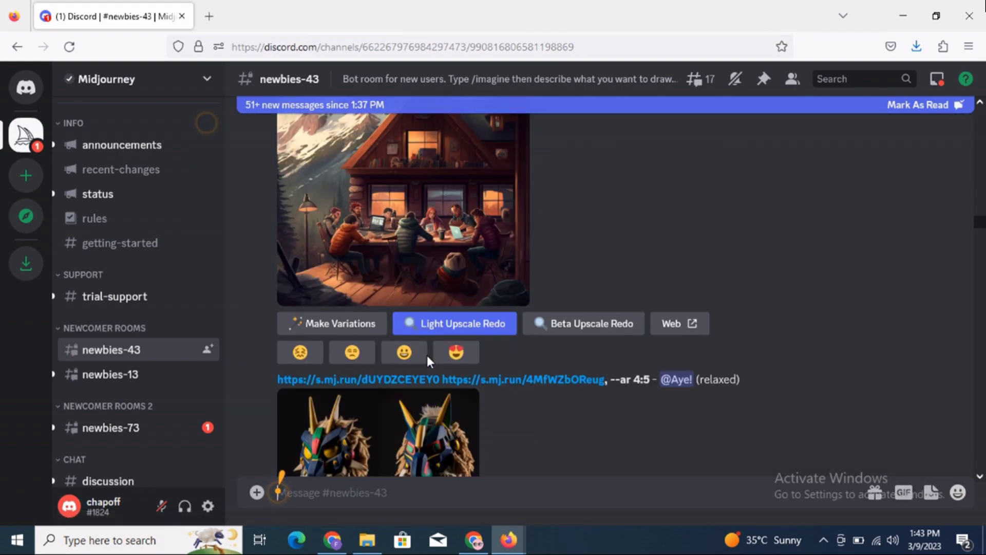
mouse_move(380, 538)
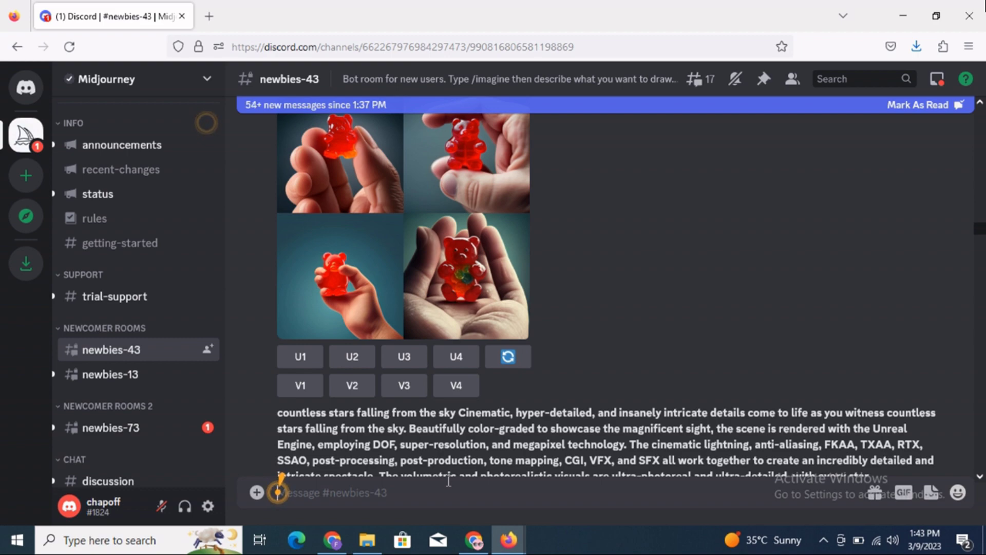
text(/)
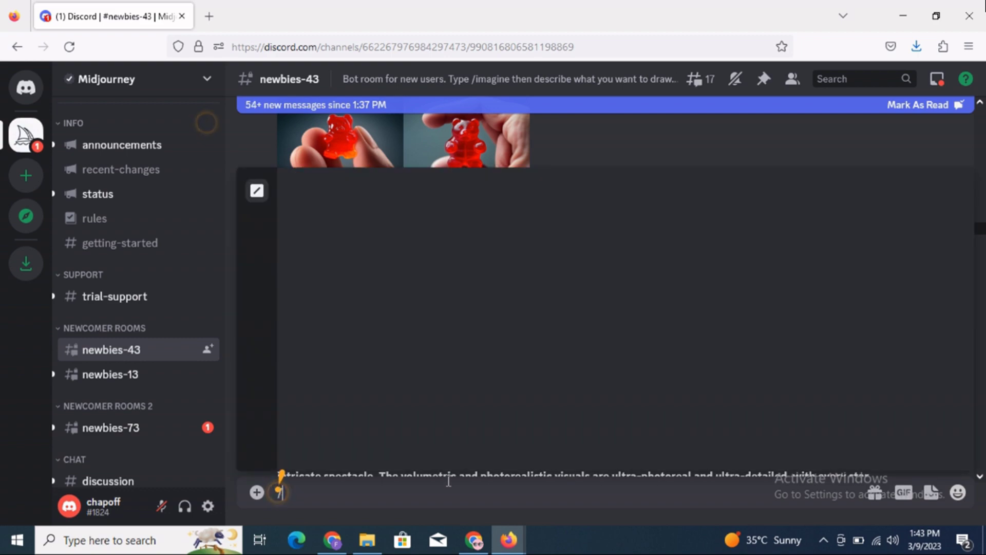
text(im)
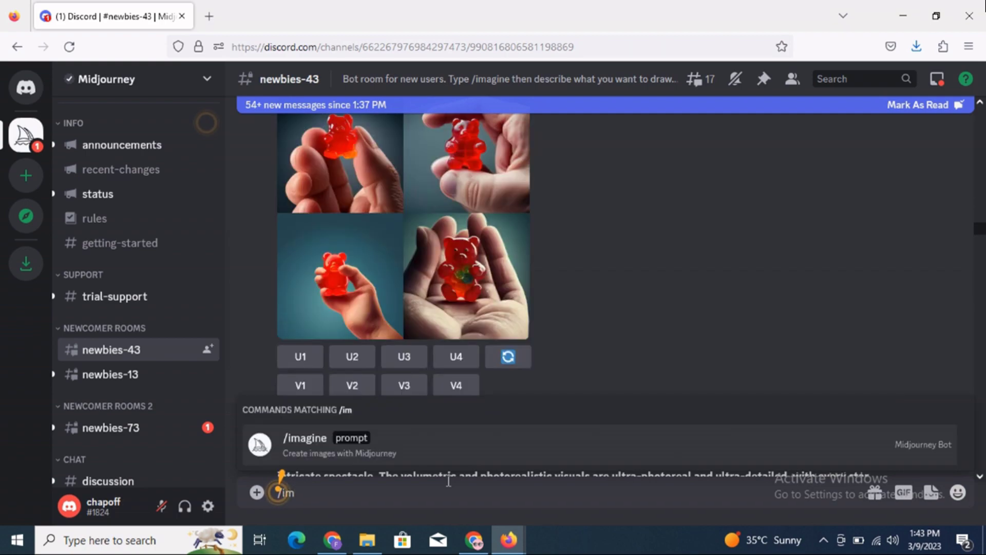
click(438, 443)
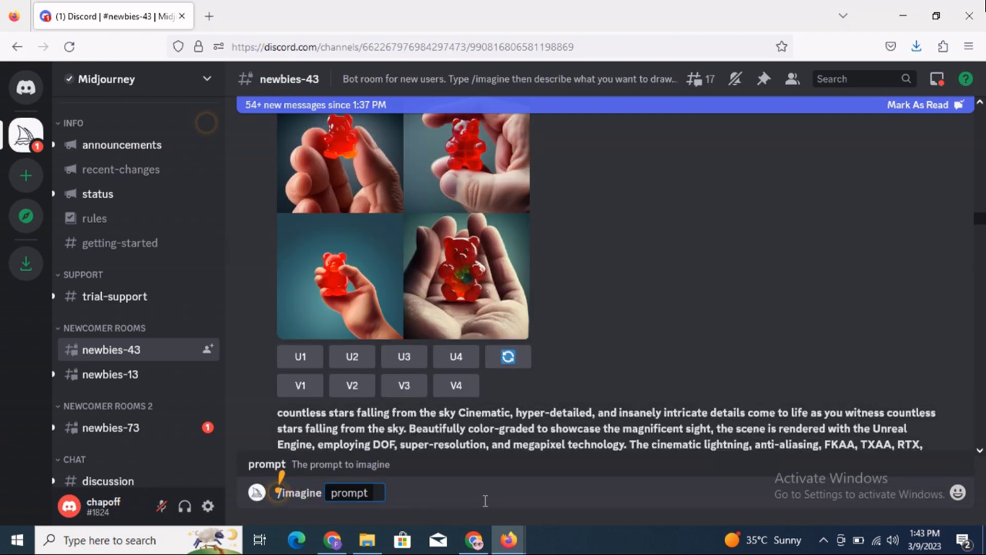
Minimise the browser and open the saved Midjourney portrait from the desktop
mouse_move(500, 531)
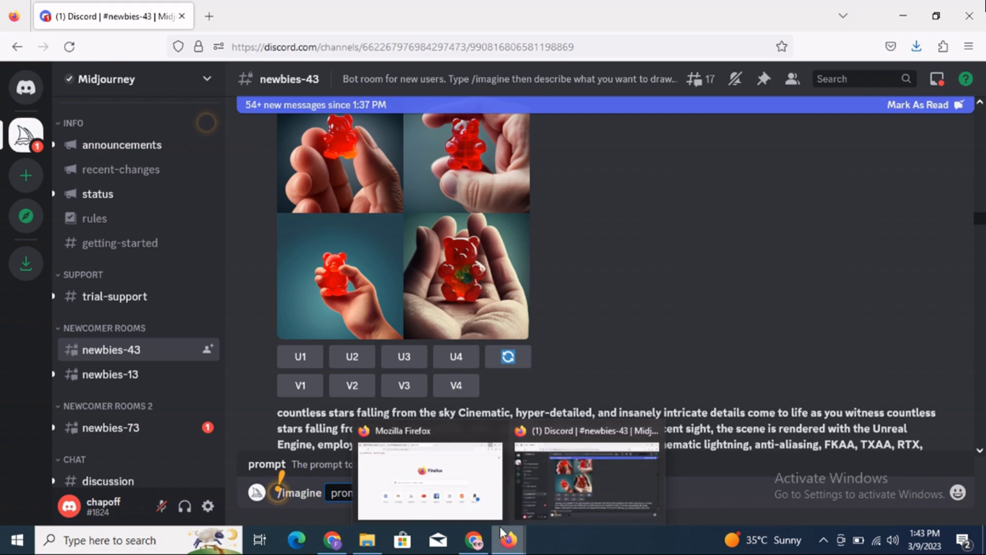
click(903, 15)
click(27, 464)
double_click(28, 464)
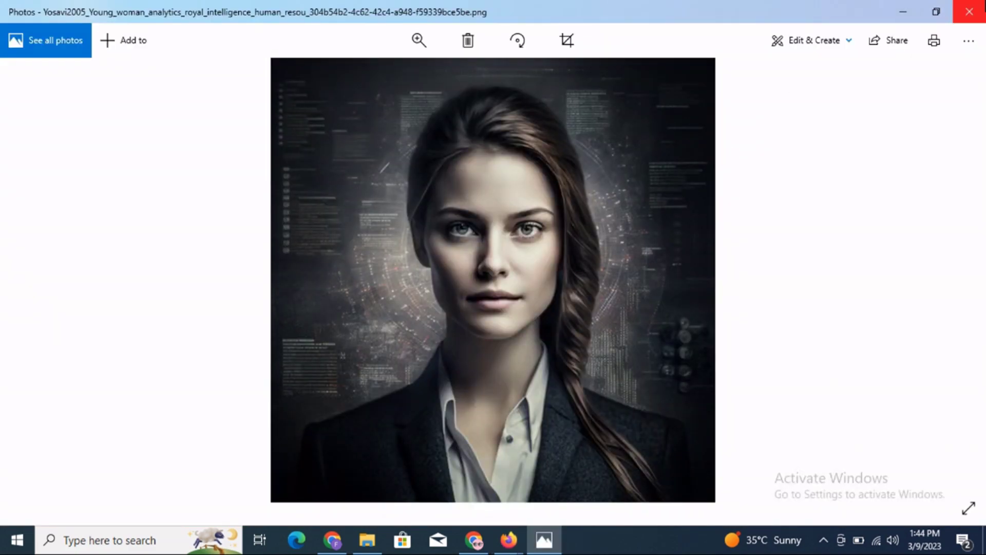
Close the Photos viewer and bring back Chrome's D-ID Video Library window
click(970, 10)
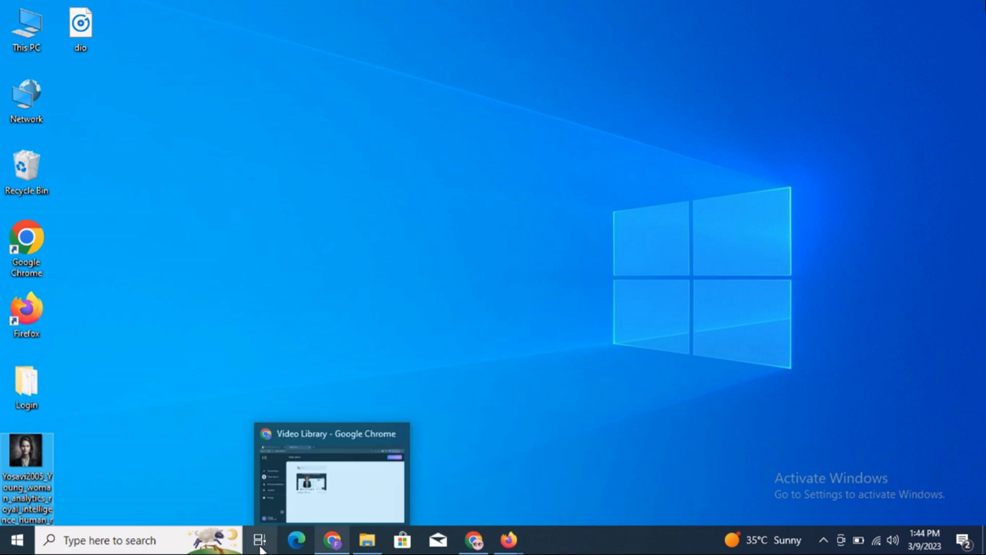
click(330, 548)
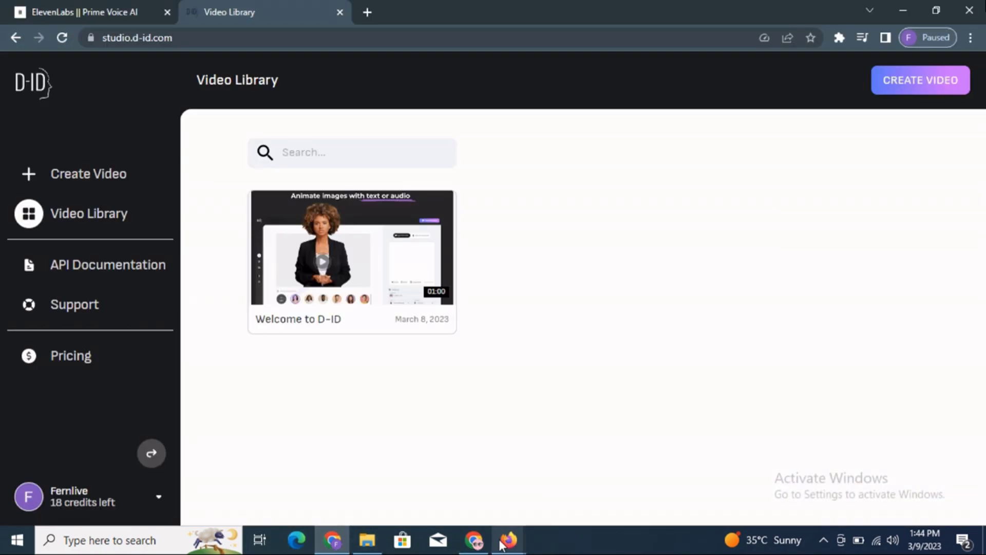
Switch to ElevenLabs Speech Synthesis and look over the AI-avatar script
click(71, 6)
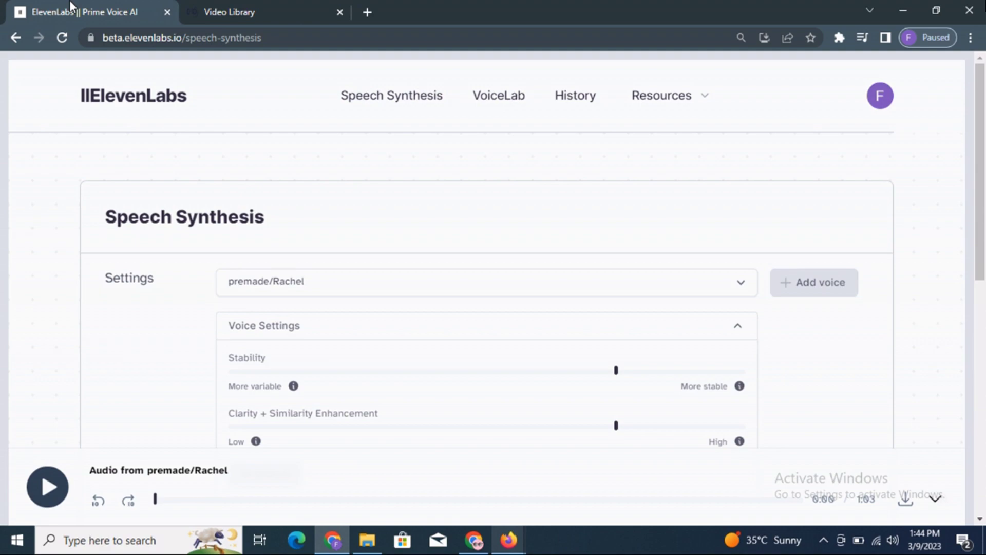
scroll(350, 395, down, 2)
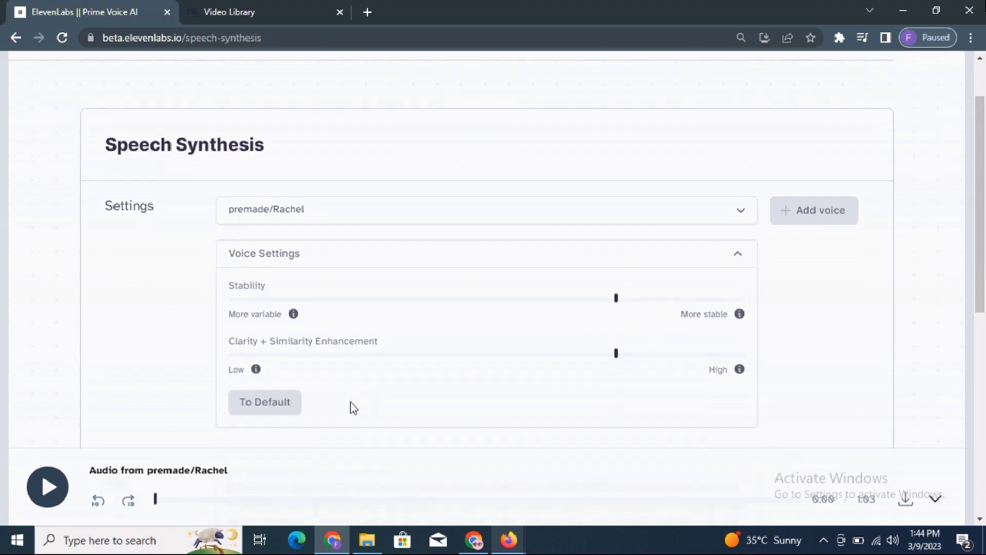
scroll(666, 339, down, 2)
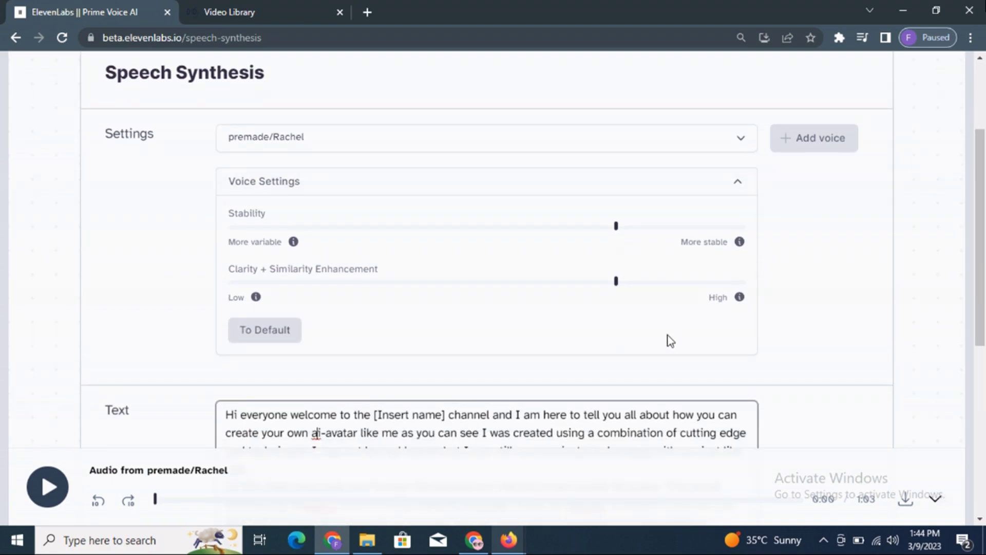
scroll(920, 260, up, 4)
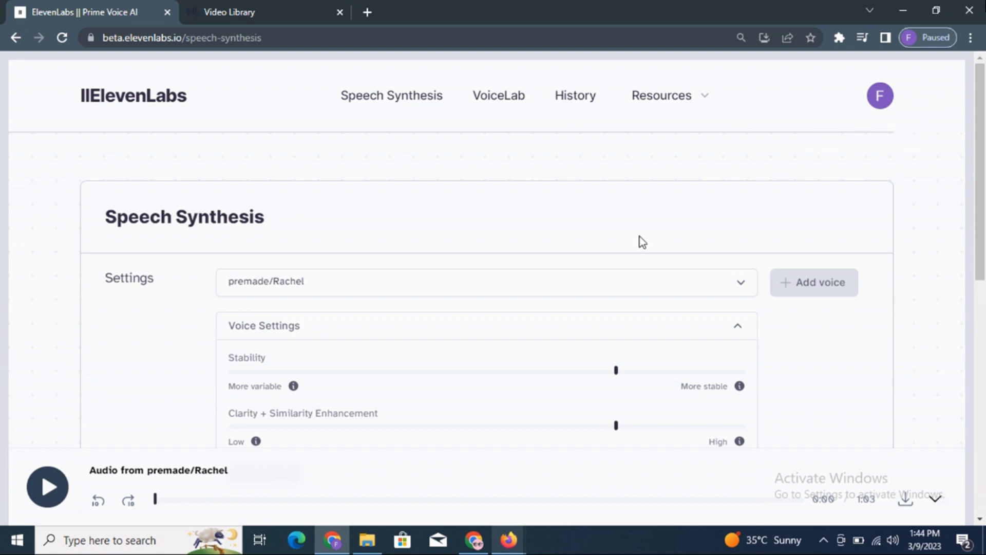
scroll(310, 302, down, 5)
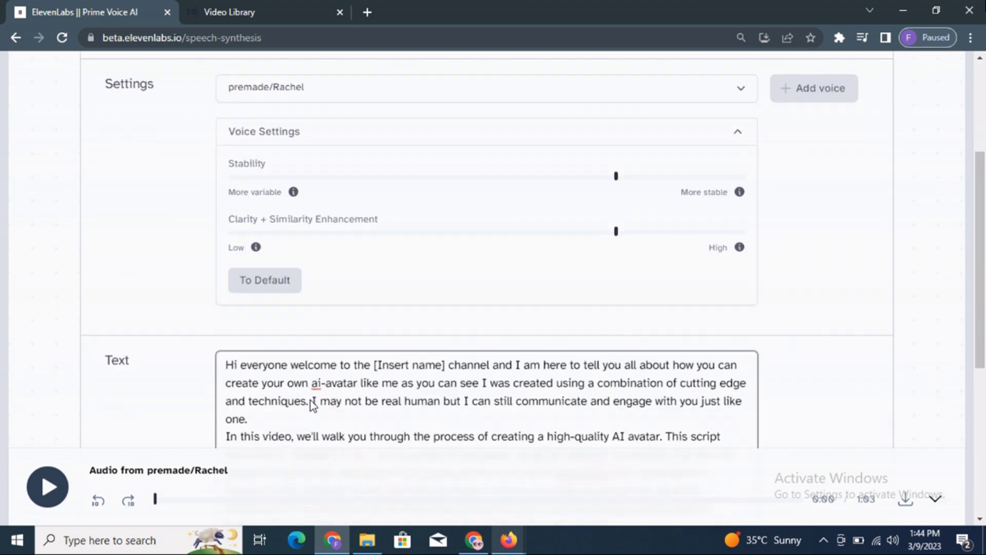
scroll(331, 324, down, 3)
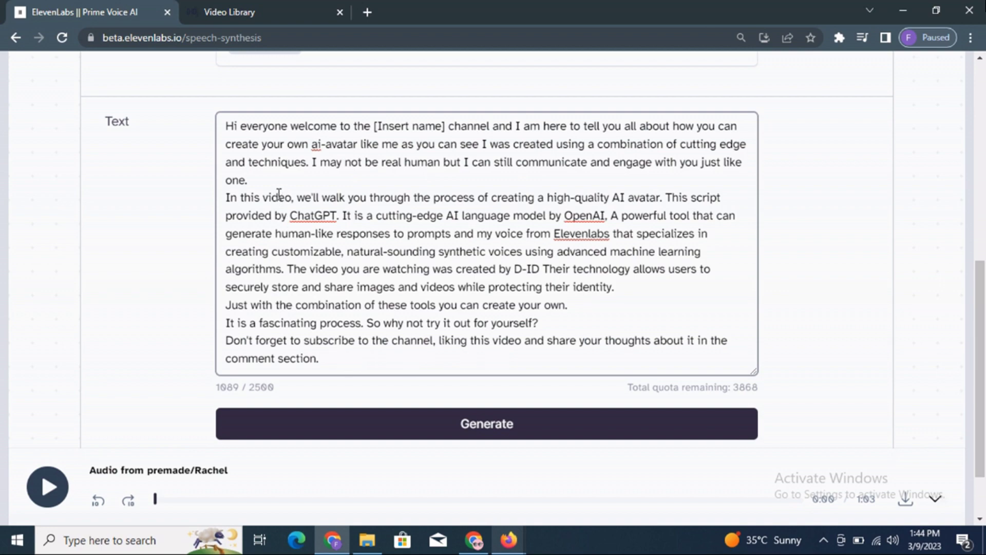
scroll(371, 364, up, 7)
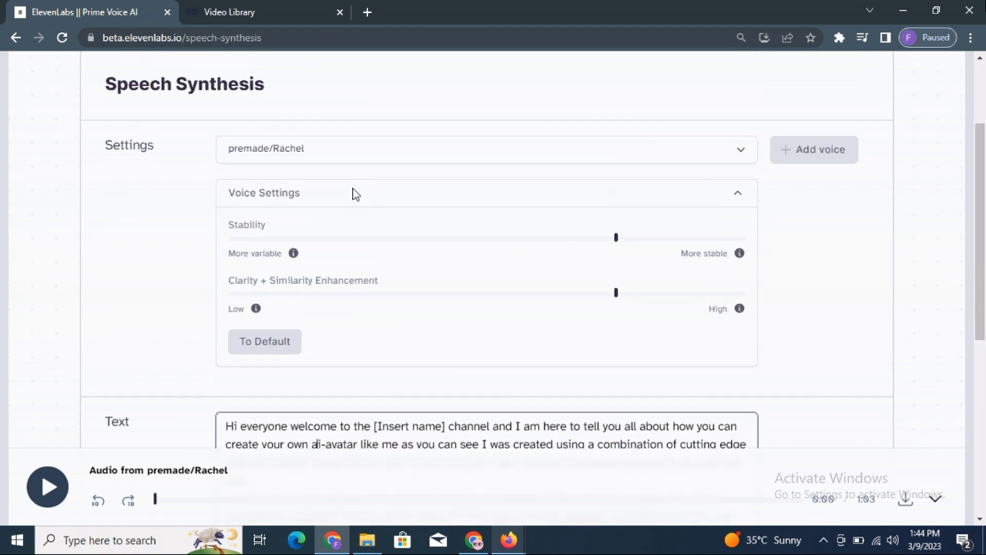
Keep premade/Rachel as the voice and reset Voice Settings to their defaults
click(404, 214)
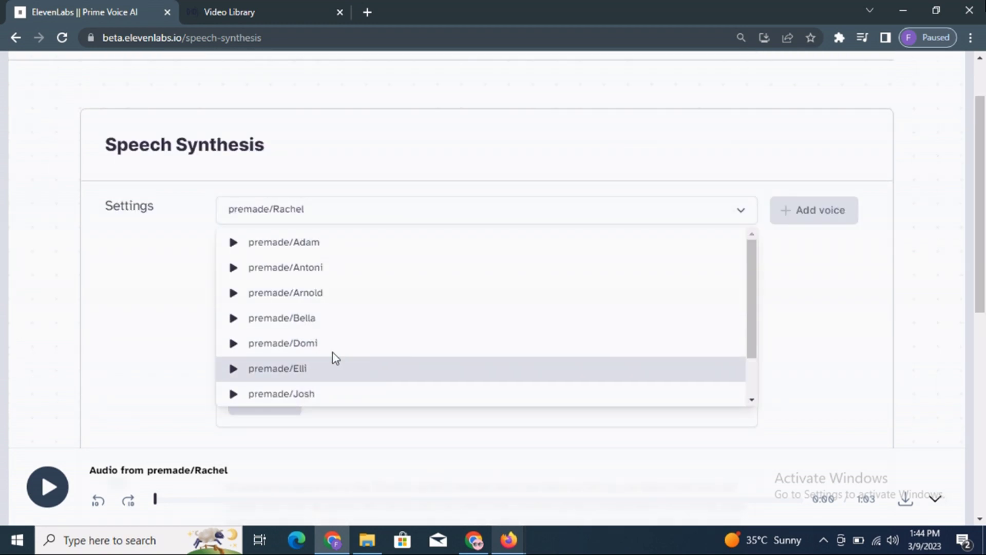
click(118, 347)
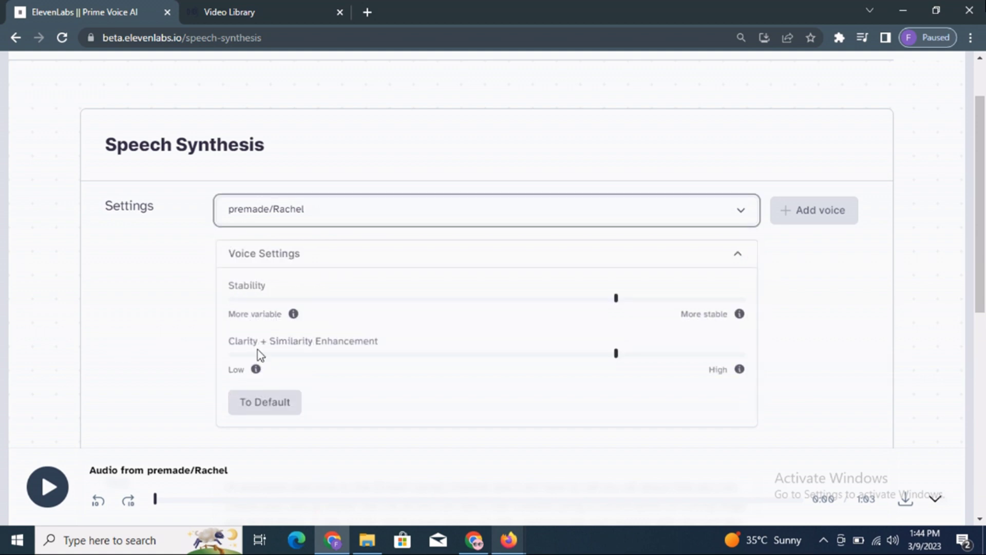
click(378, 215)
scroll(333, 394, down, 2)
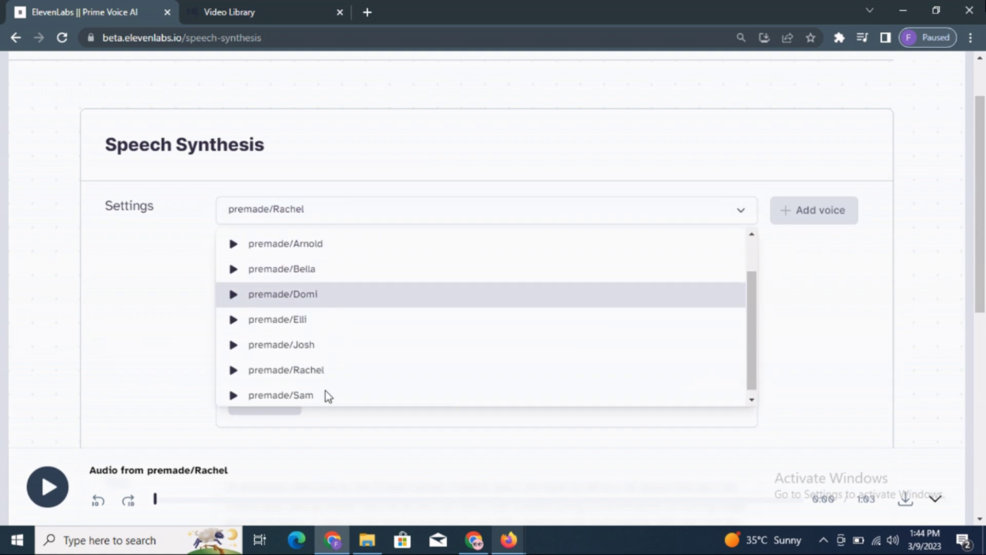
click(247, 366)
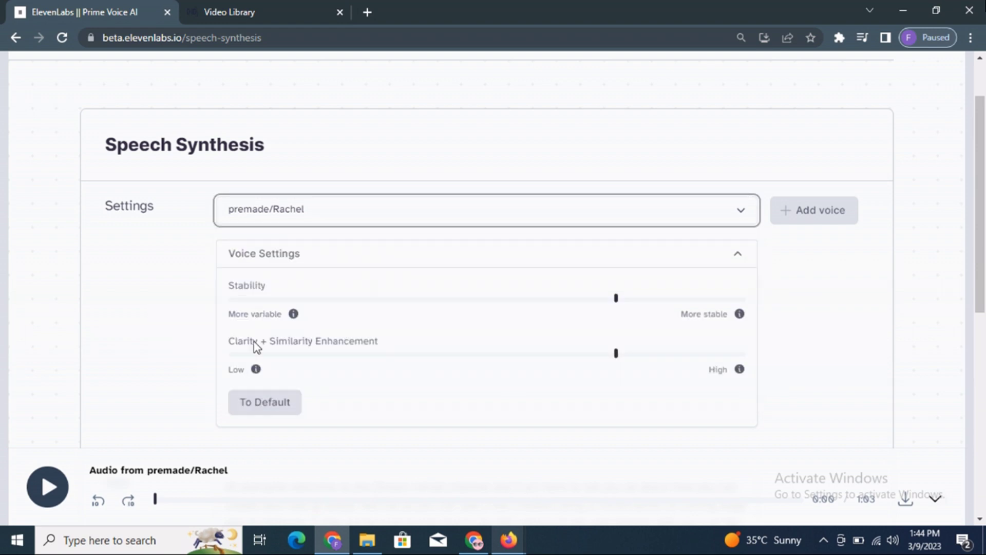
click(260, 407)
Generate Rachel's voiceover of the script and pause the preview after a few seconds
scroll(234, 400, down, 3)
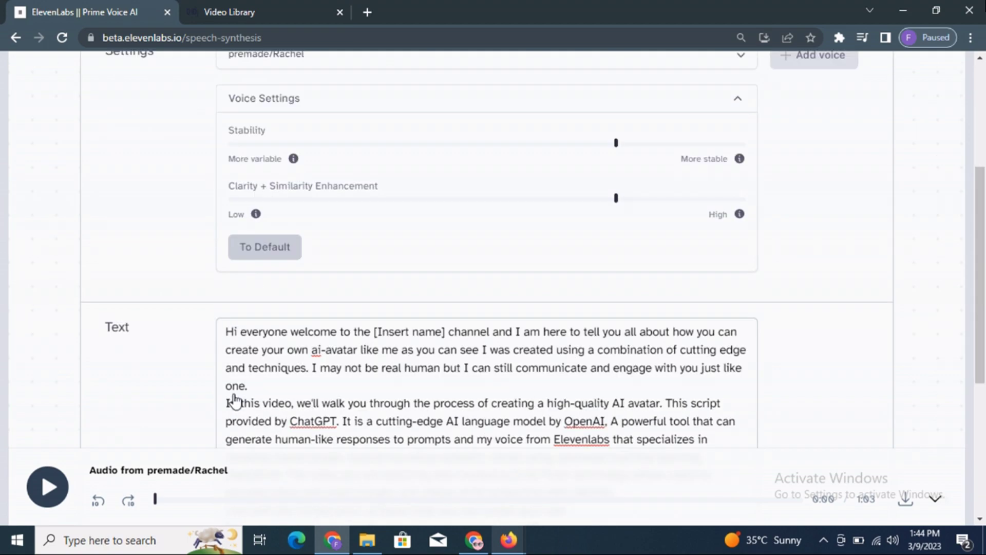
scroll(235, 400, down, 4)
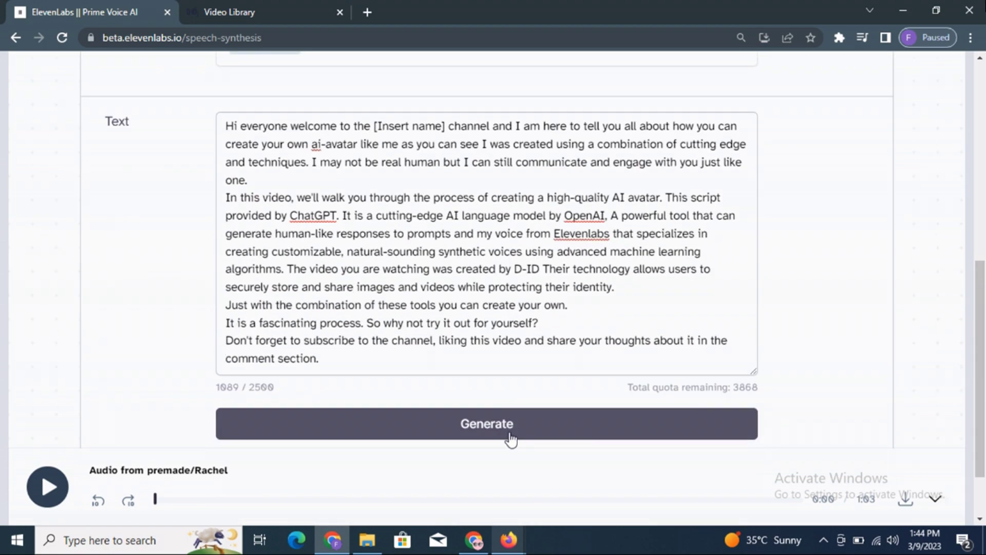
click(493, 426)
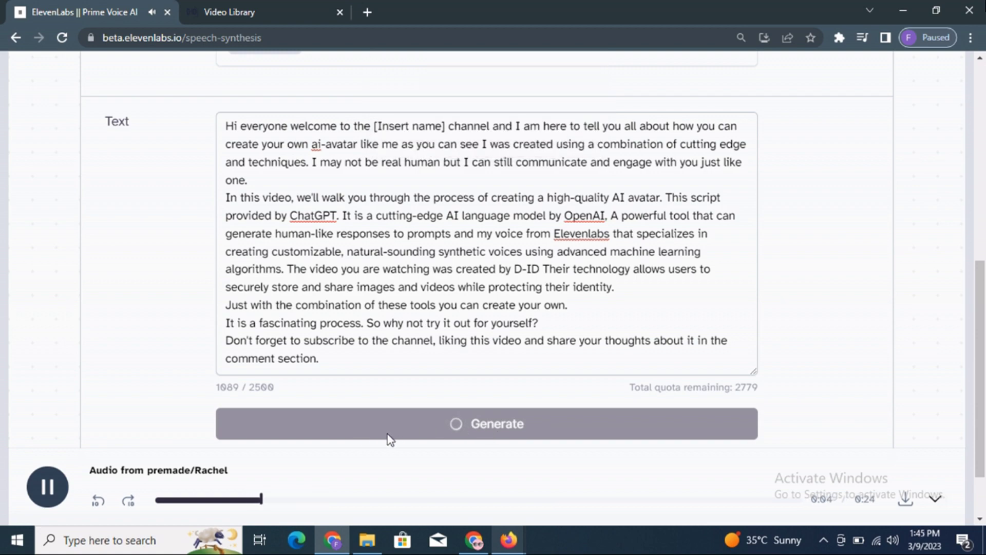
click(48, 492)
scroll(514, 438, up, 2)
scroll(513, 438, up, 1)
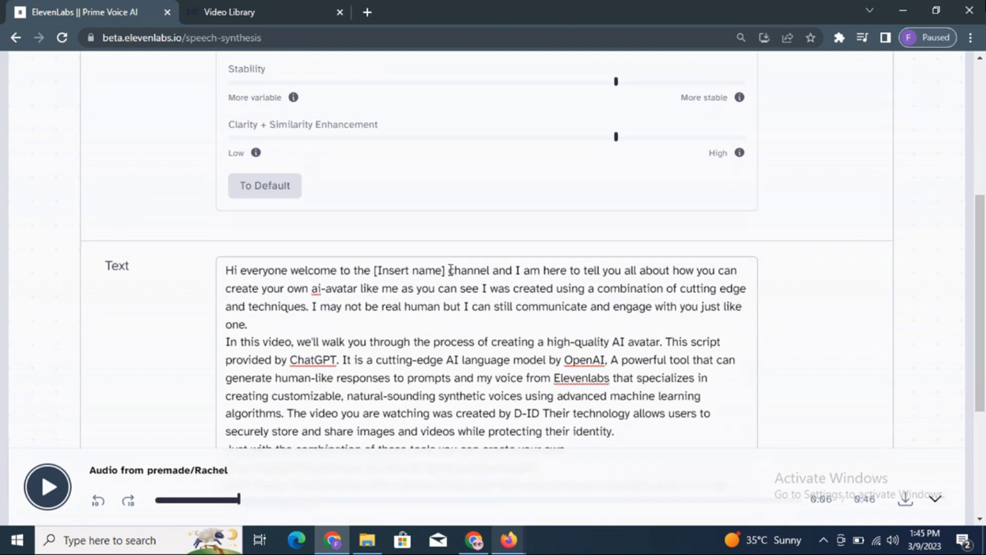
Delete '[Insert name]' so the script reads 'welcome to the channel', then regenerate the audio
drag(448, 270, 376, 272)
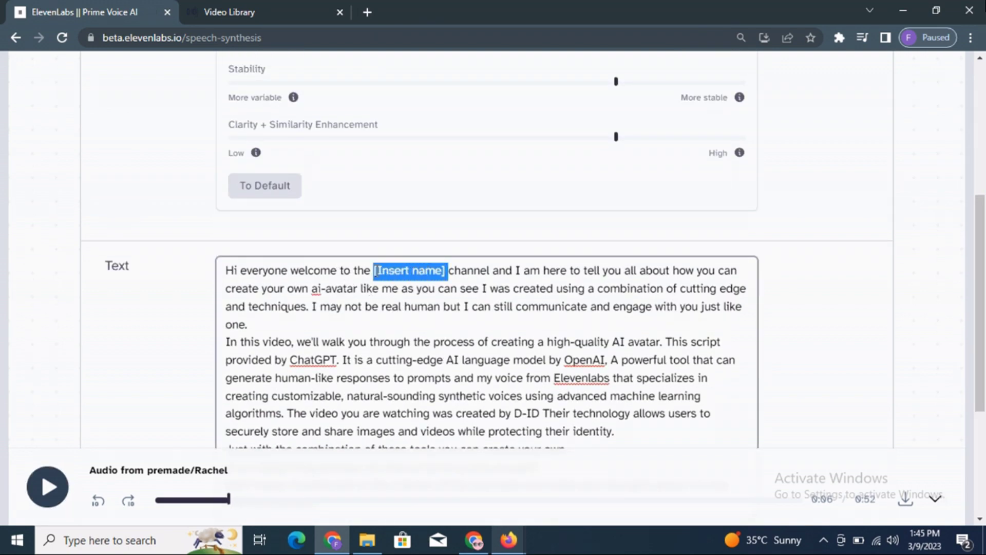
key(BackSpace)
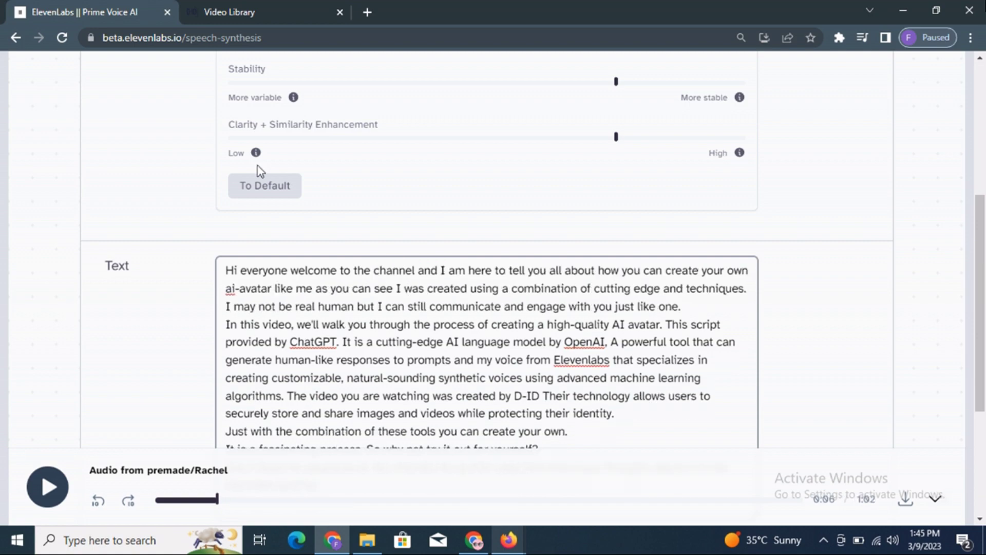
scroll(494, 360, down, 2)
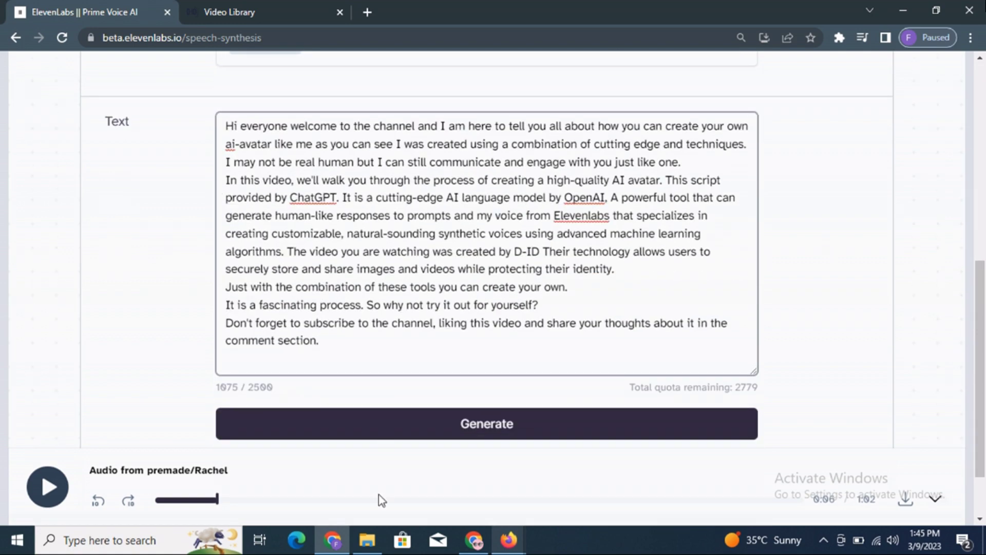
click(480, 431)
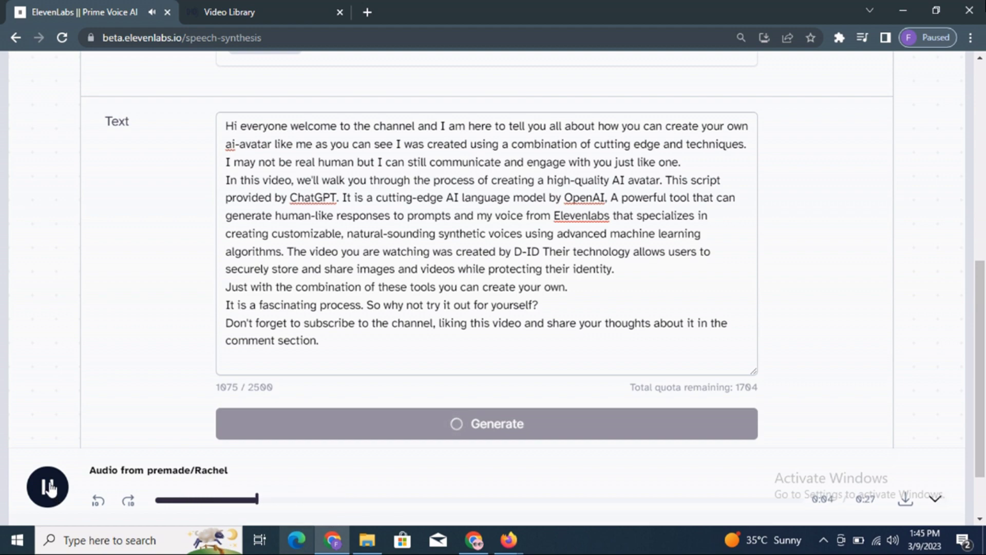
Pause the new voiceover, download it as an MP3, and switch to D-ID's Video Library tab
click(49, 488)
scroll(674, 462, down, 2)
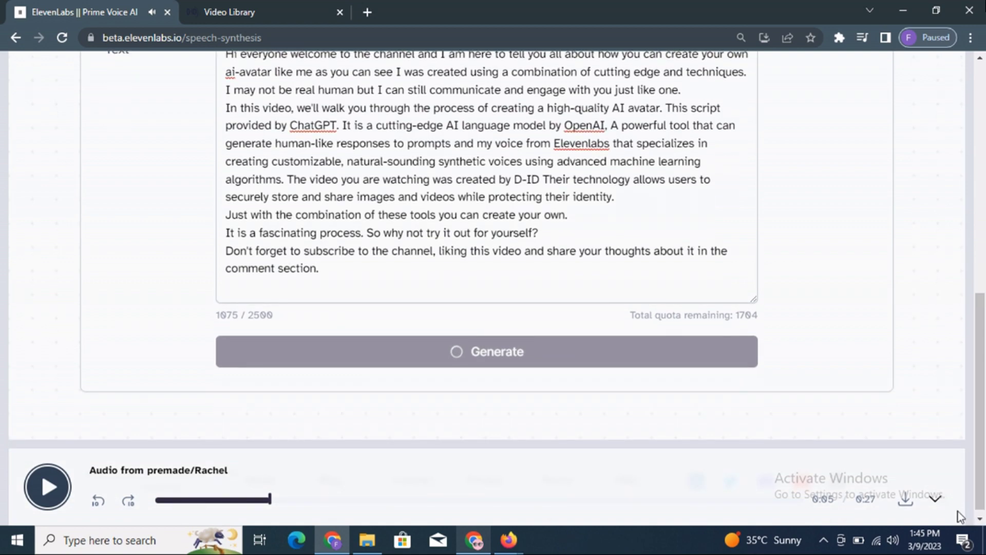
click(904, 499)
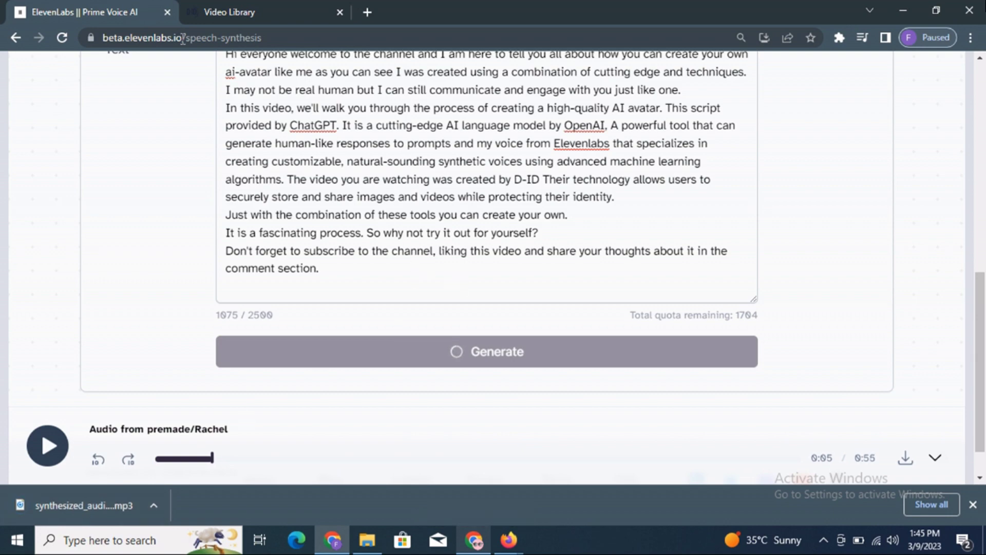
click(253, 3)
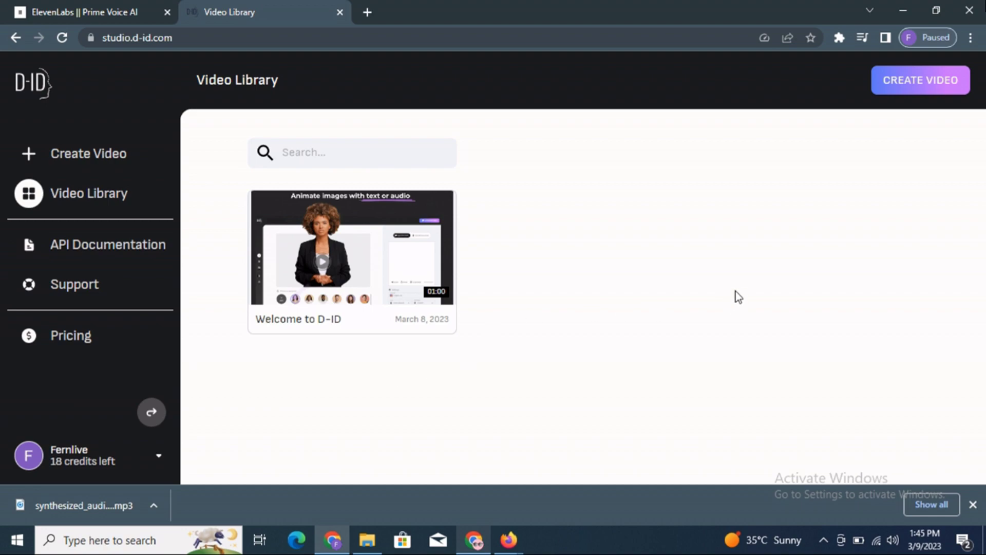
Create a new D-ID video and upload the young-woman portrait PNG from the Desktop as presenter
click(920, 92)
mouse_move(296, 377)
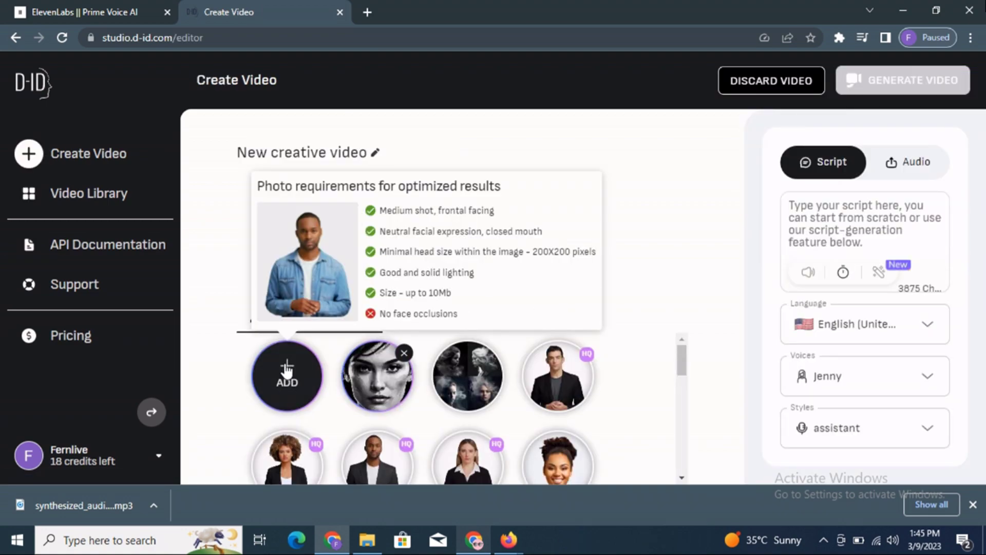
click(285, 366)
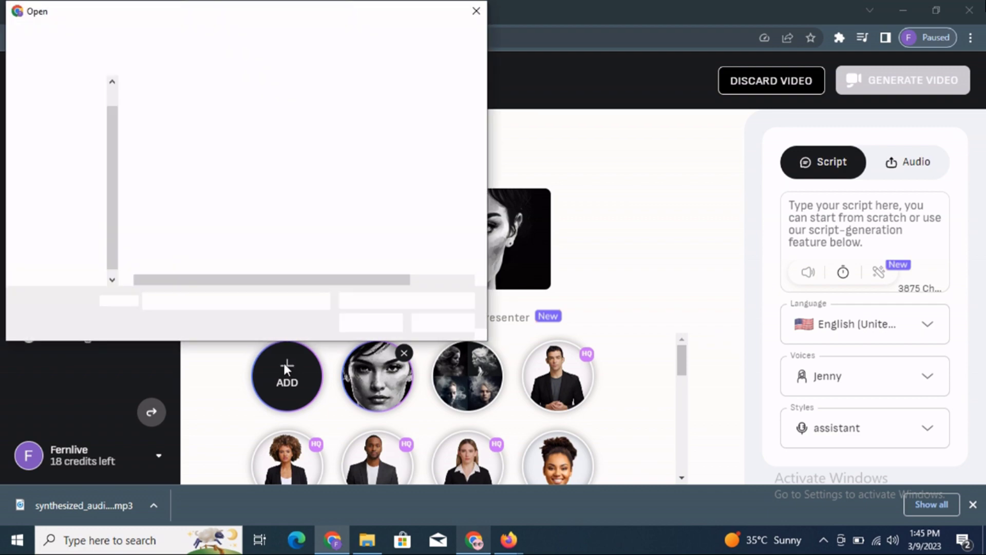
click(61, 84)
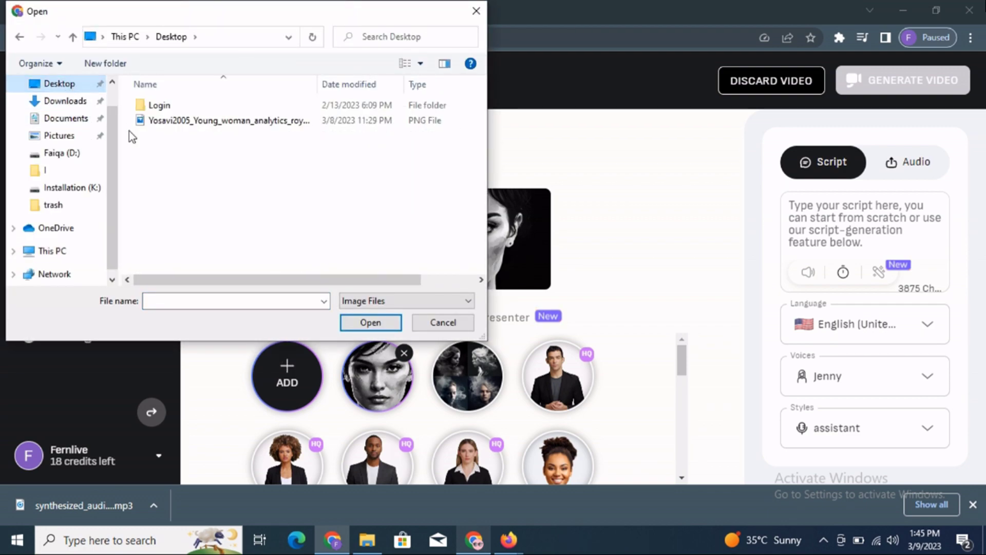
click(217, 125)
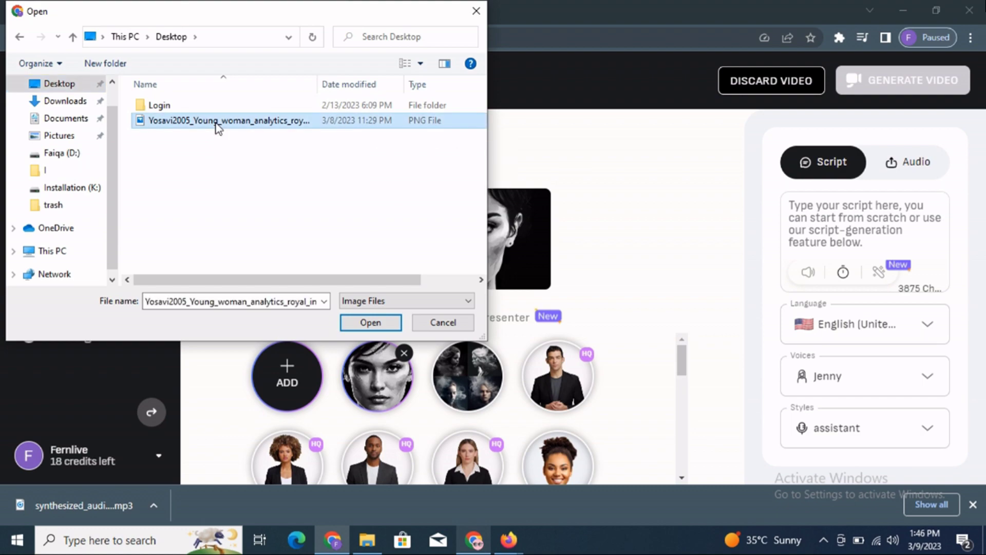
click(370, 322)
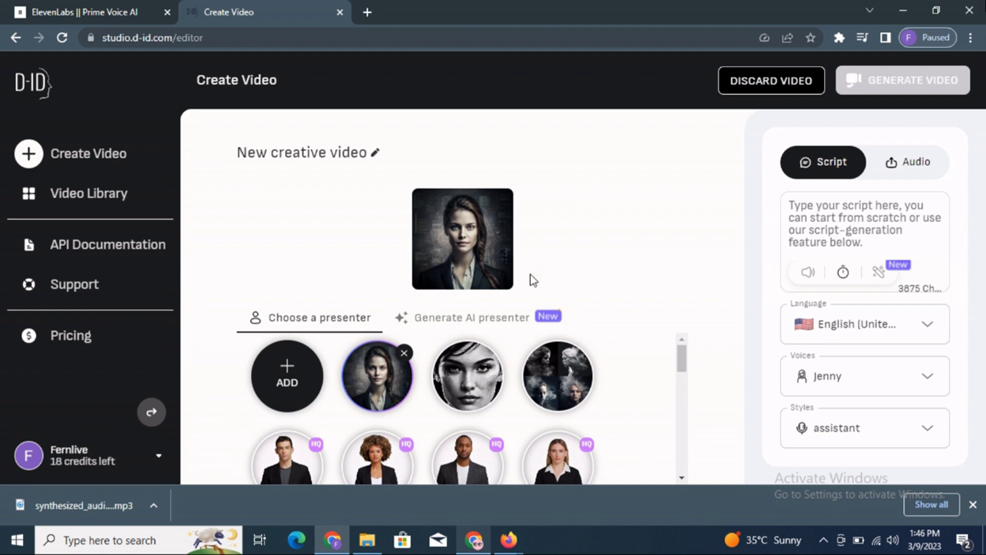
Upload the 'dio' MP3 as the video's audio and briefly play it to check
click(903, 165)
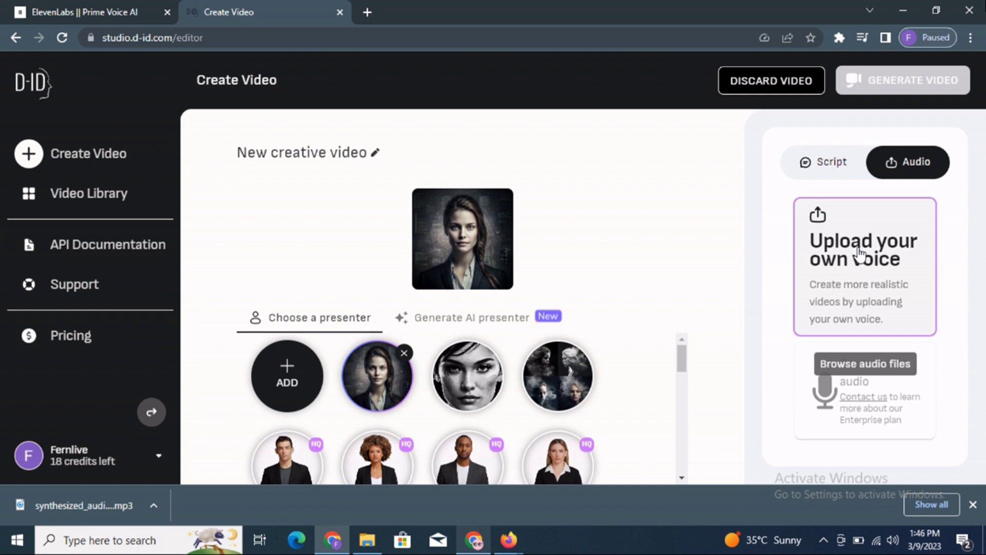
click(860, 252)
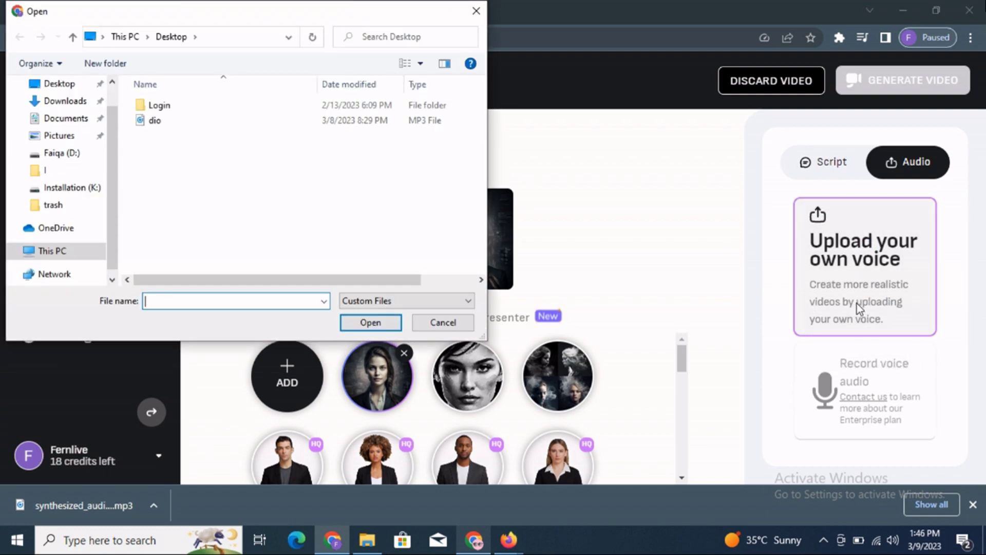
click(160, 123)
click(385, 325)
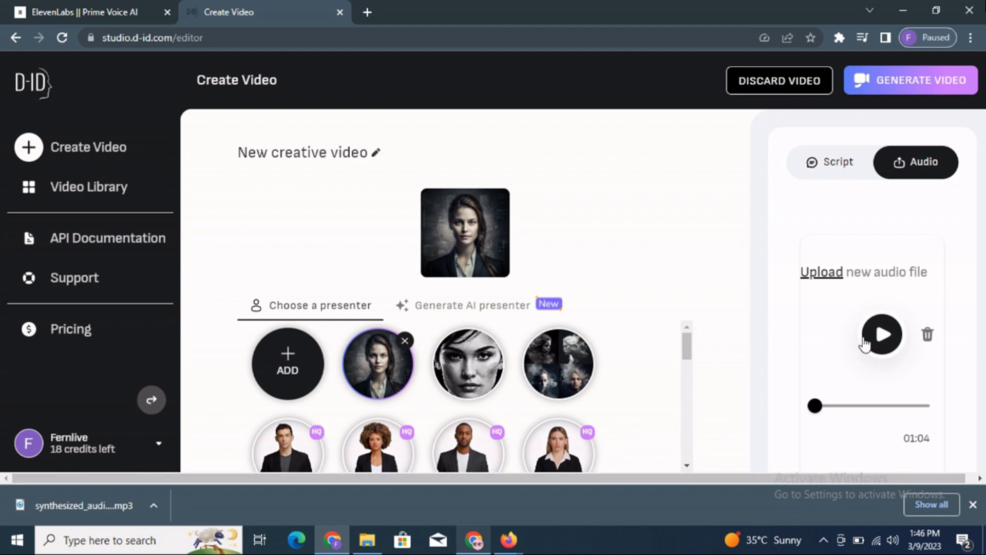
click(881, 339)
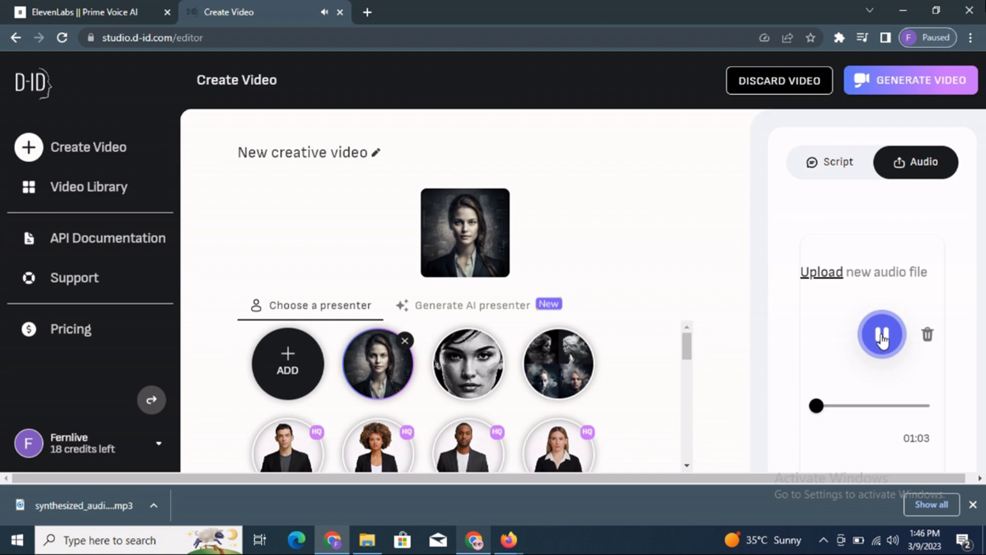
click(882, 337)
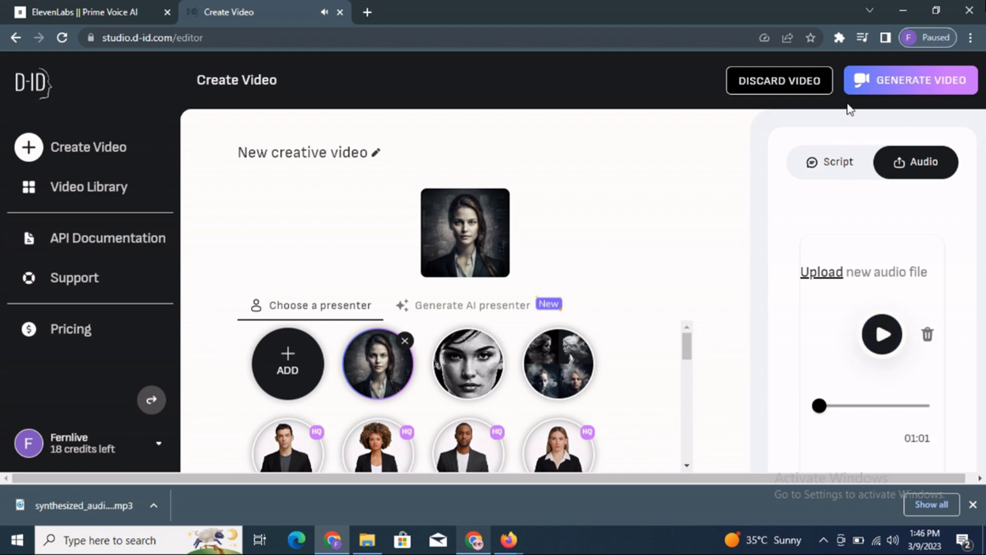
Generate the talking video for 5 credits, producing the 1:03 'New creative video' clip
click(899, 83)
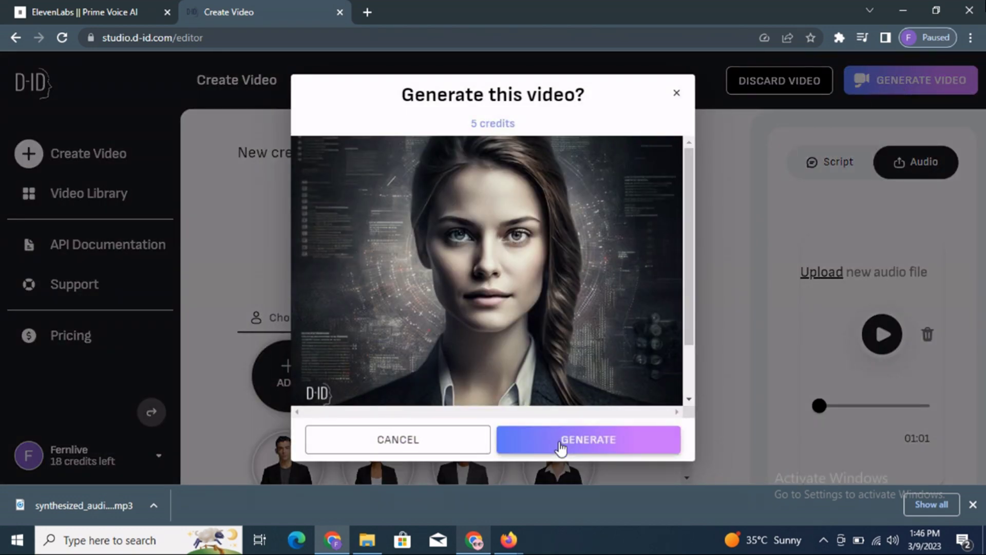
scroll(618, 389, down, 1)
click(614, 437)
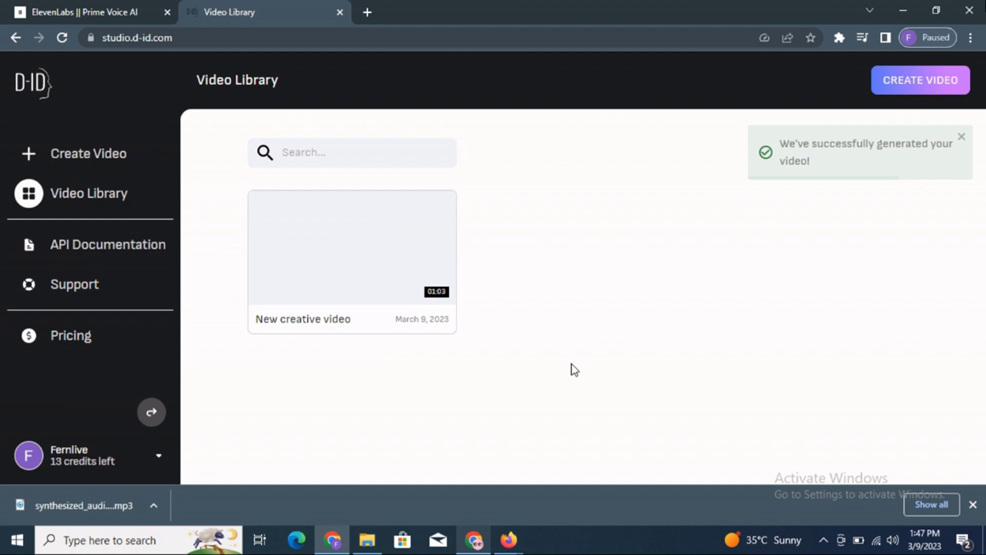
Play 'New creative video' from the library, pause it at 0:08, and download it
mouse_move(398, 270)
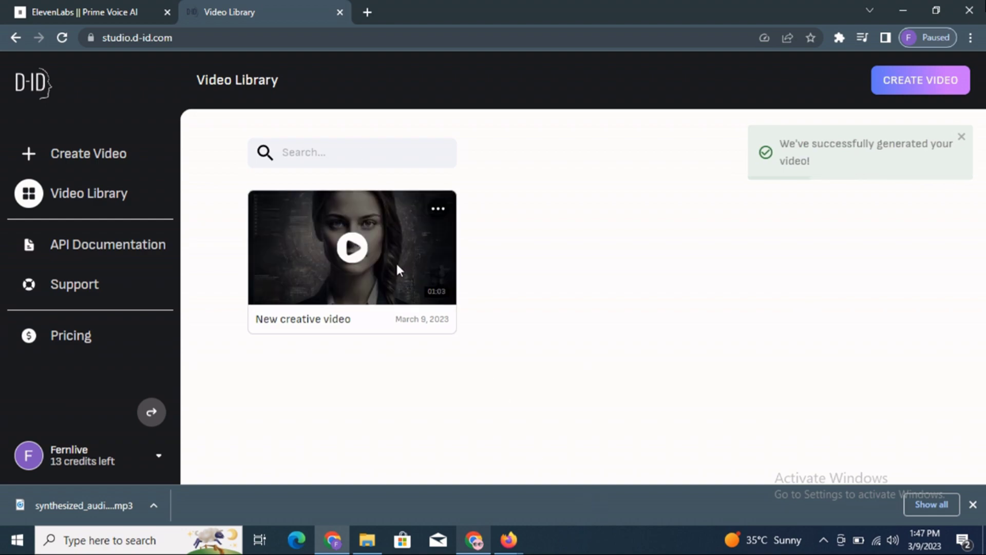
click(355, 246)
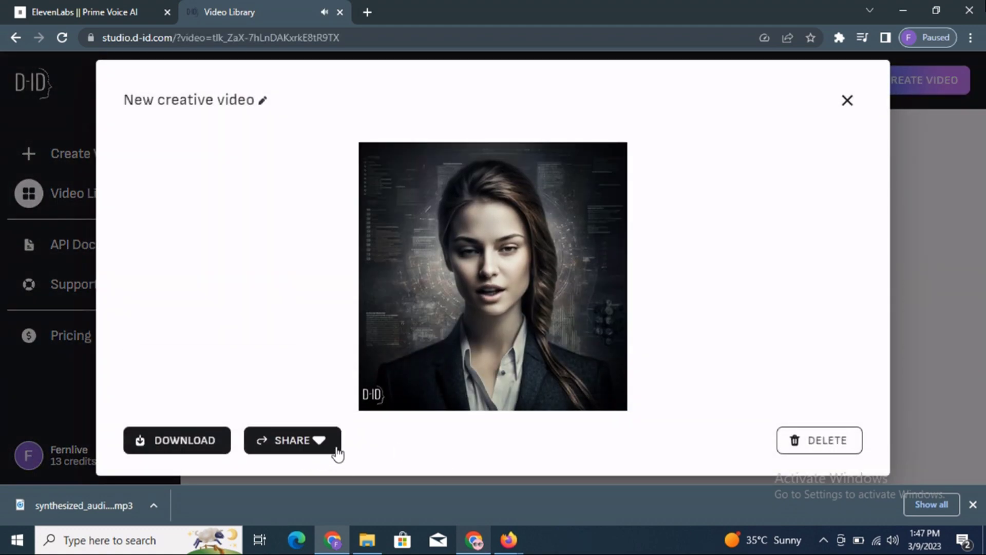
mouse_move(477, 357)
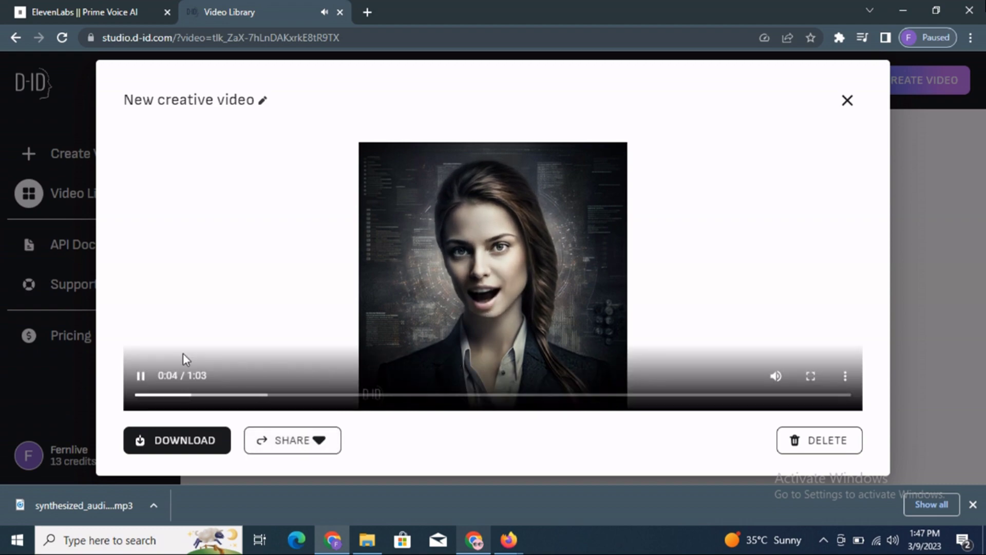
click(140, 375)
click(170, 453)
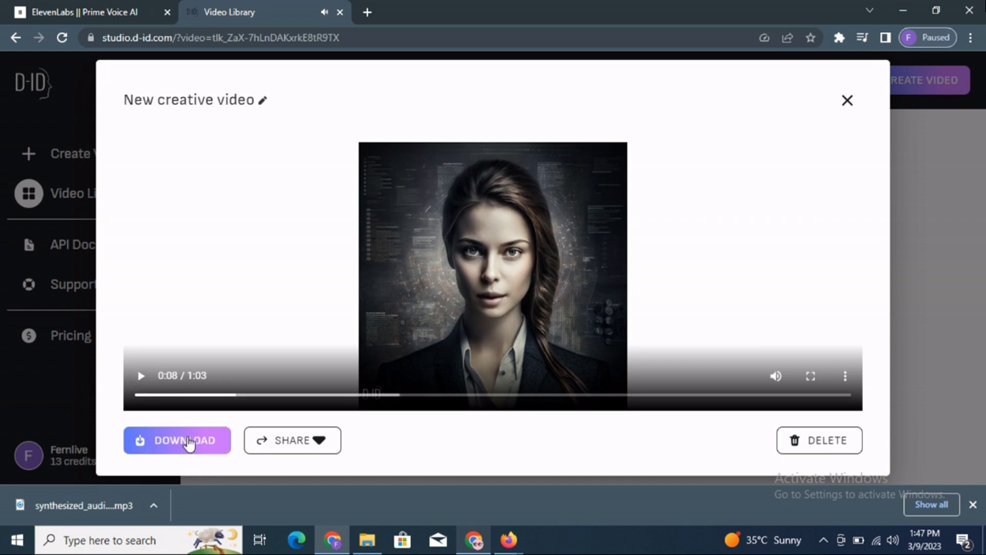